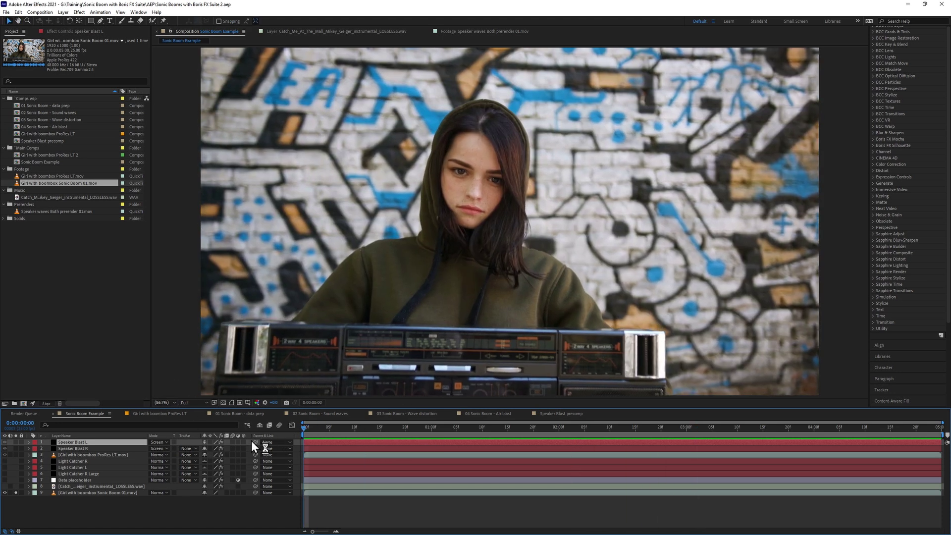
# Preview '01 Sonic Boom - data prep' around one to two seconds, then open '02 Sonic Boom - Sound waves'
pyautogui.click(247, 414)
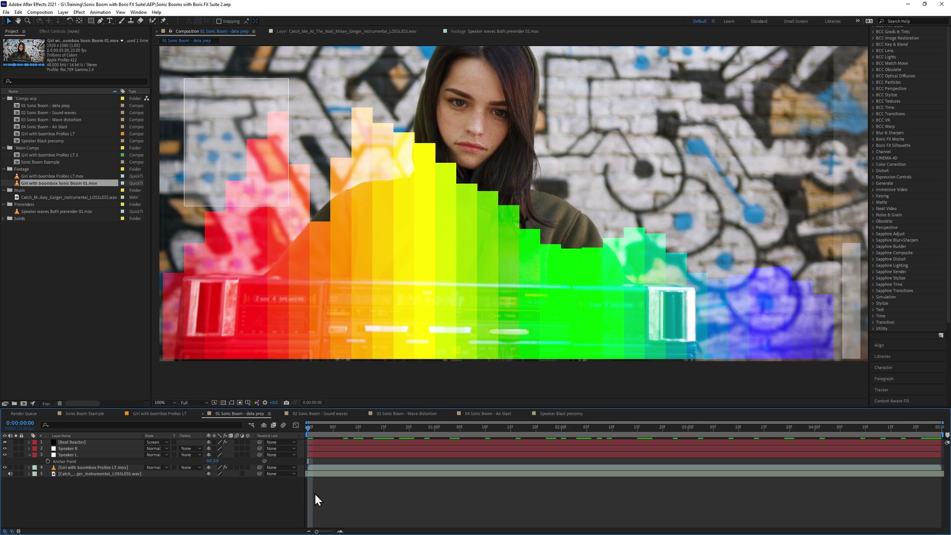
pyautogui.press('space')
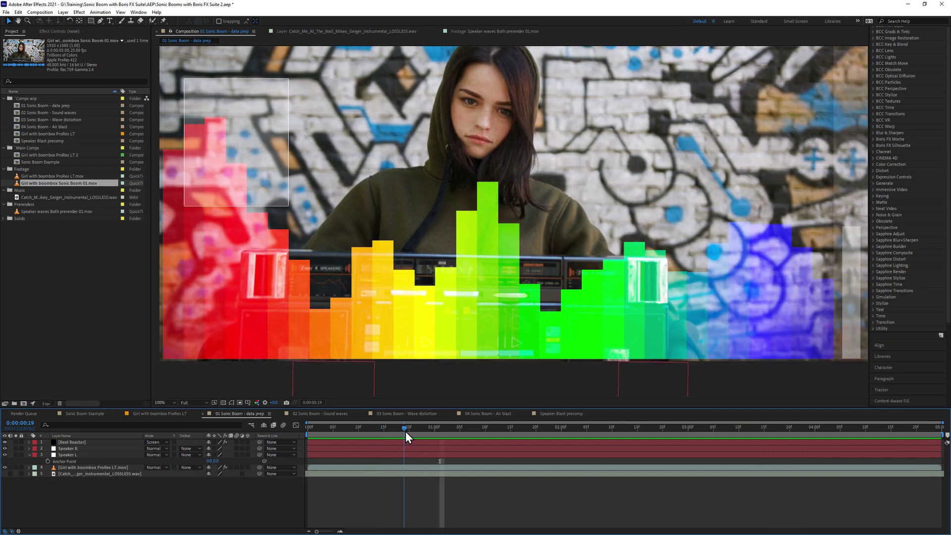
pyautogui.click(435, 428)
pyautogui.moveTo(438, 442)
pyautogui.mouseDown()
pyautogui.moveTo(518, 447)
pyautogui.moveTo(511, 446)
pyautogui.mouseUp()
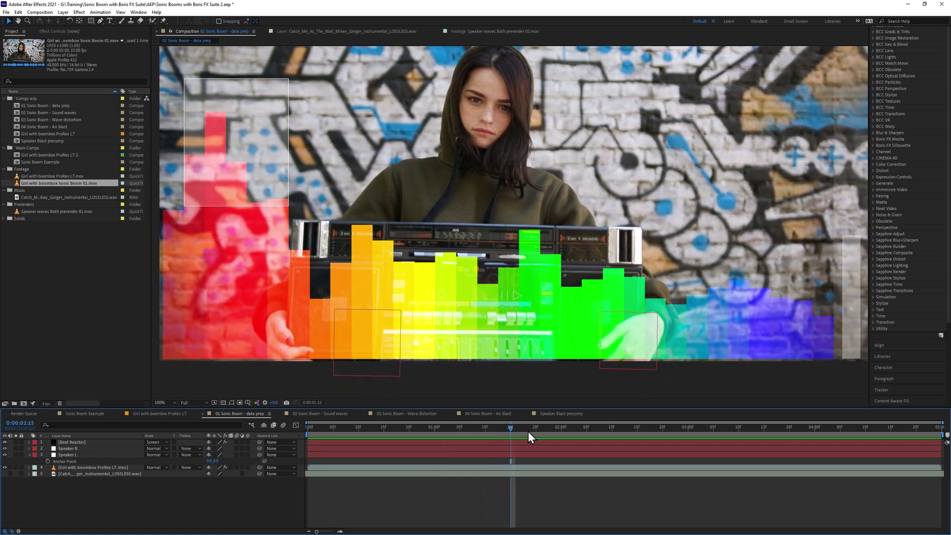
pyautogui.moveTo(529, 429); pyautogui.dragTo(614, 446)
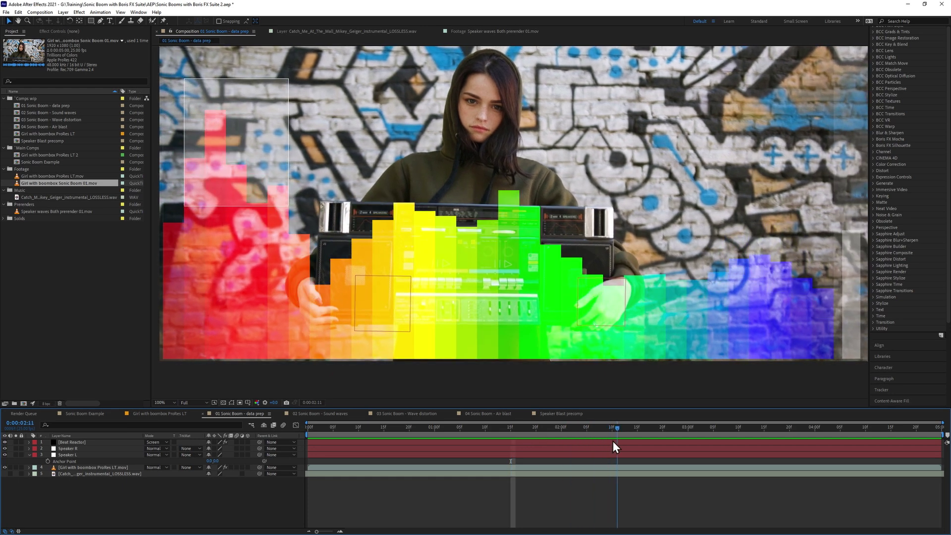
pyautogui.click(344, 414)
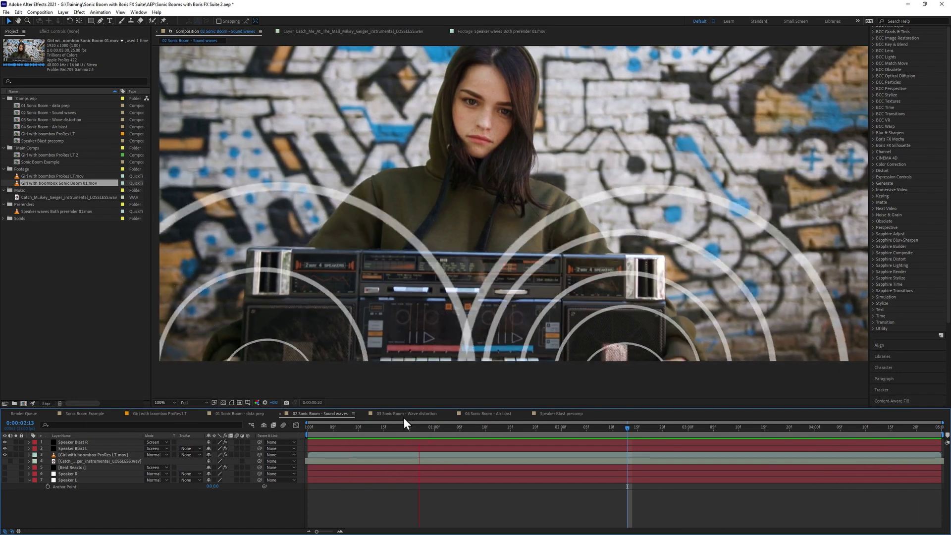
# View the Wave distortion example, then return to Sonic Boom Example and stop at frame zero
pyautogui.click(406, 414)
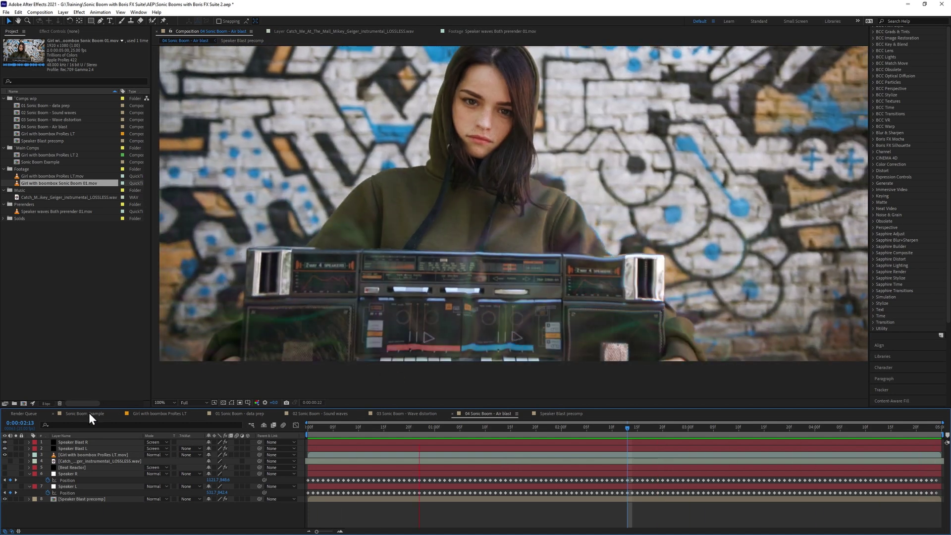
pyautogui.click(89, 412)
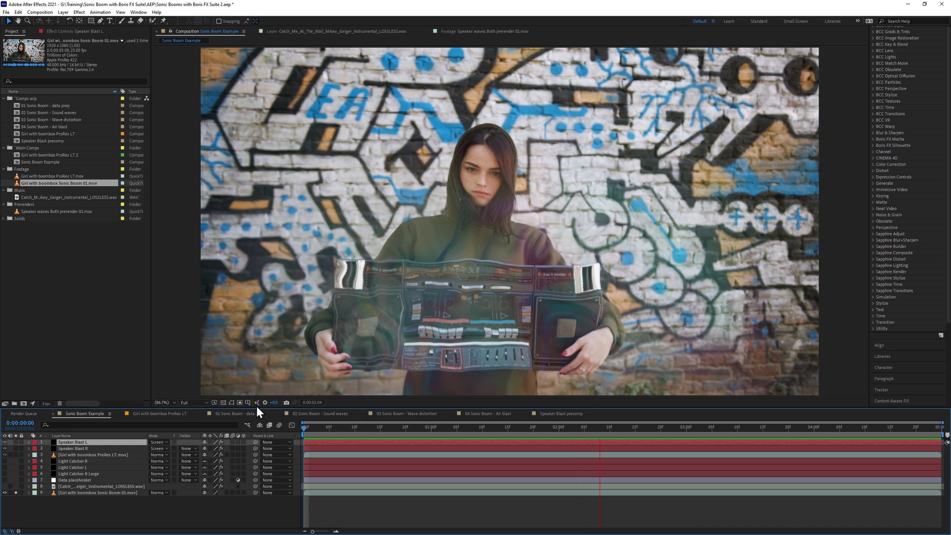
pyautogui.press('space')
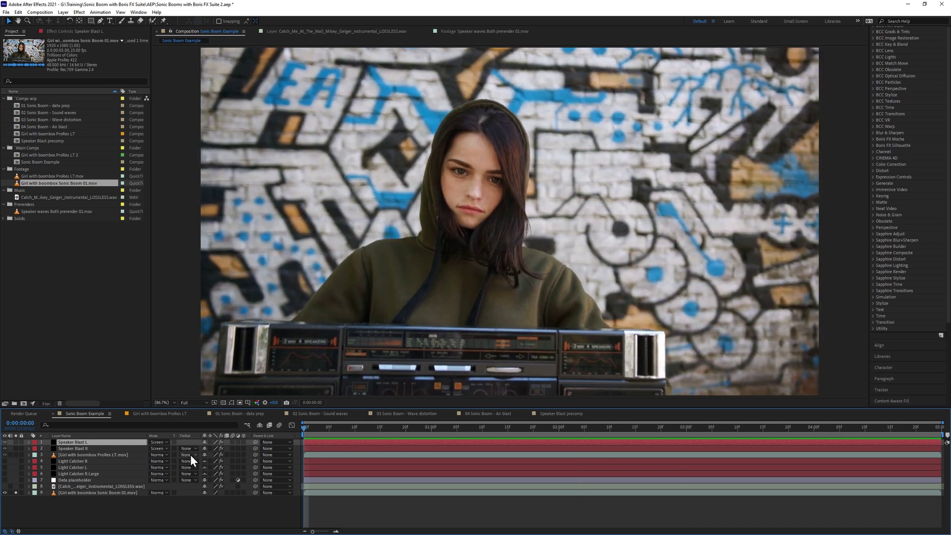
# Create a new composition from the ProRes LT boombox footage and start previewing it
pyautogui.click(61, 177)
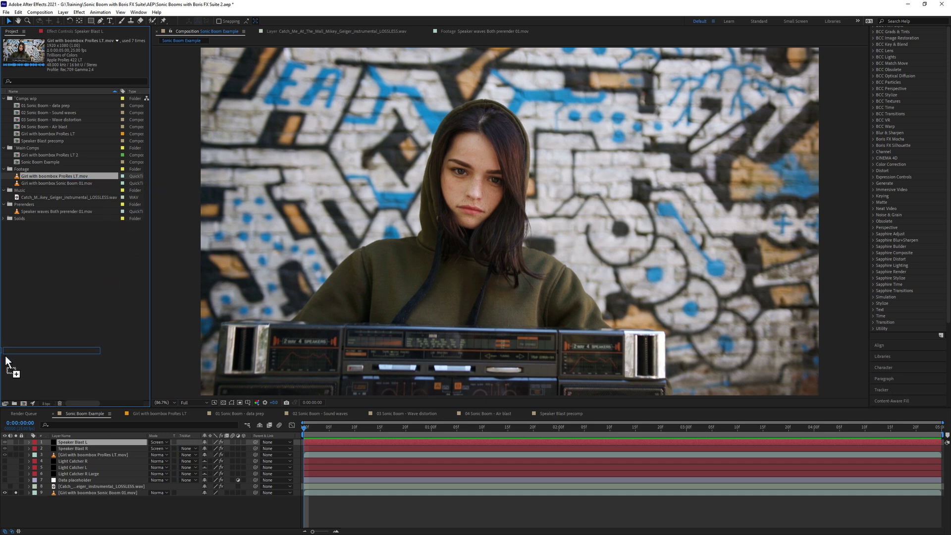
pyautogui.moveTo(24, 402); pyautogui.dragTo(25, 403)
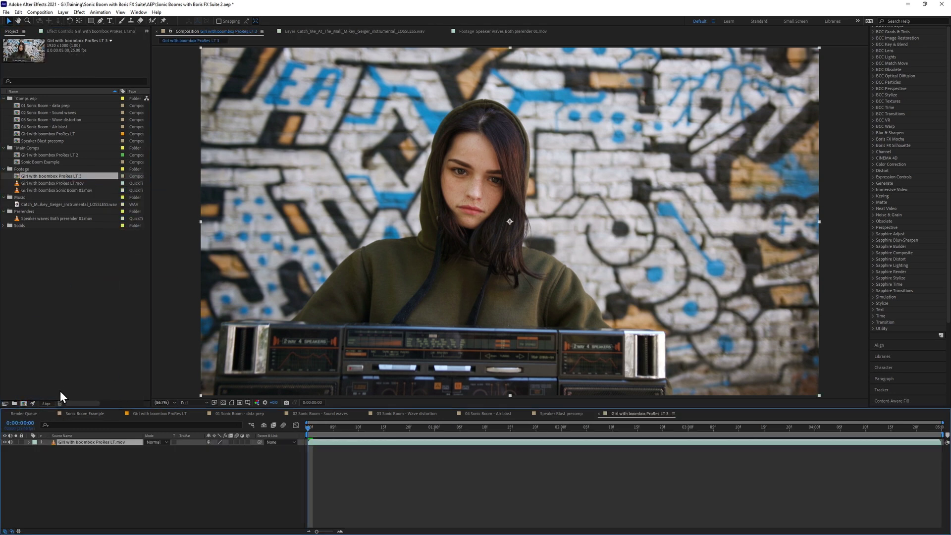
pyautogui.press('space')
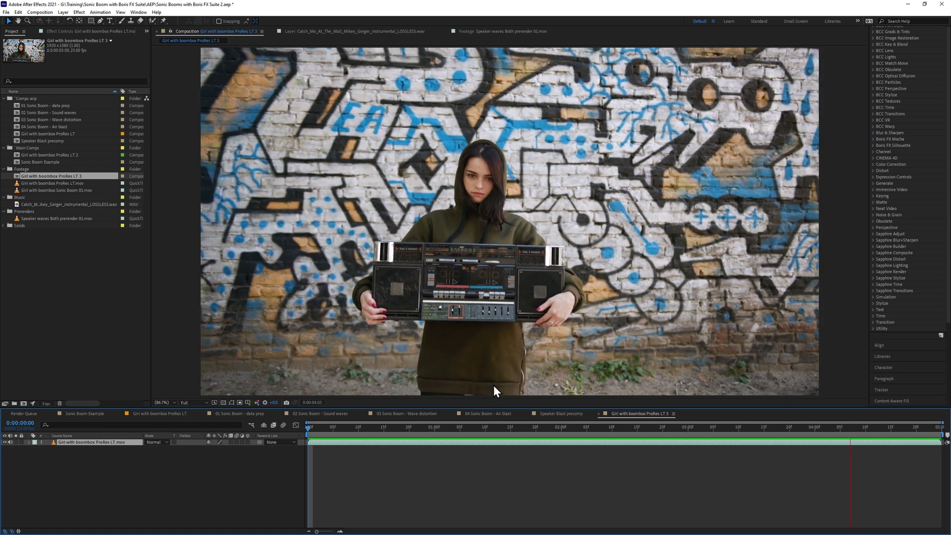
# Stop the preview and scrub through the clip, settling on frame 2:15
pyautogui.click(465, 286)
pyautogui.moveTo(312, 428); pyautogui.dragTo(721, 430)
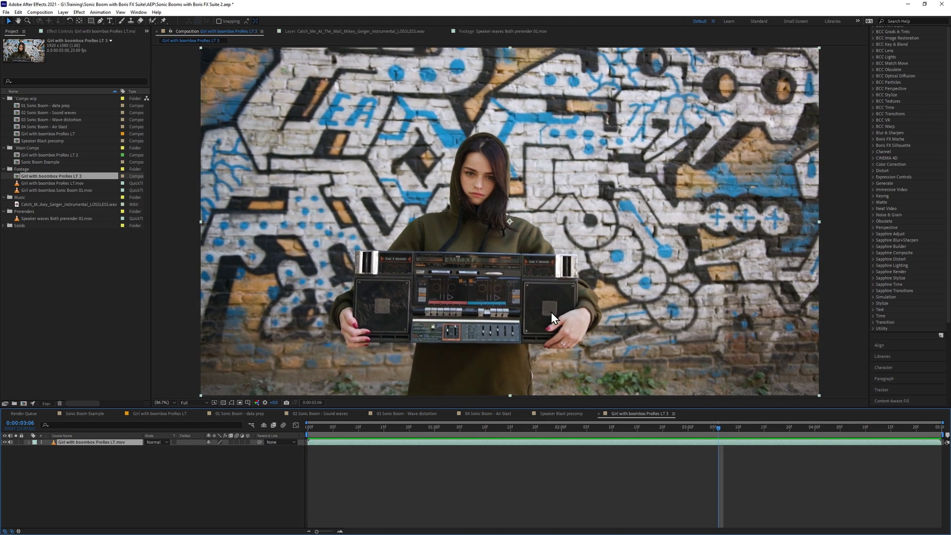
pyautogui.press('pageup')
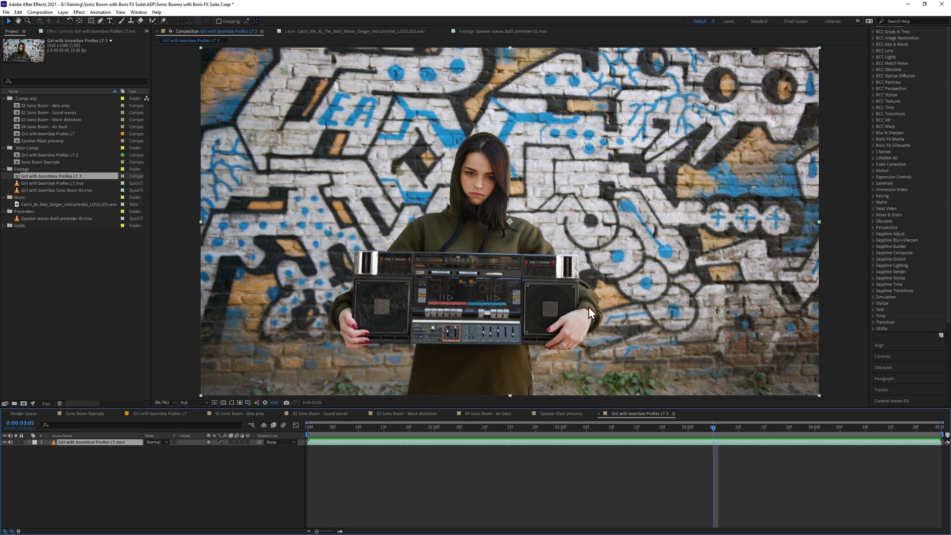
pyautogui.moveTo(611, 427); pyautogui.dragTo(643, 432)
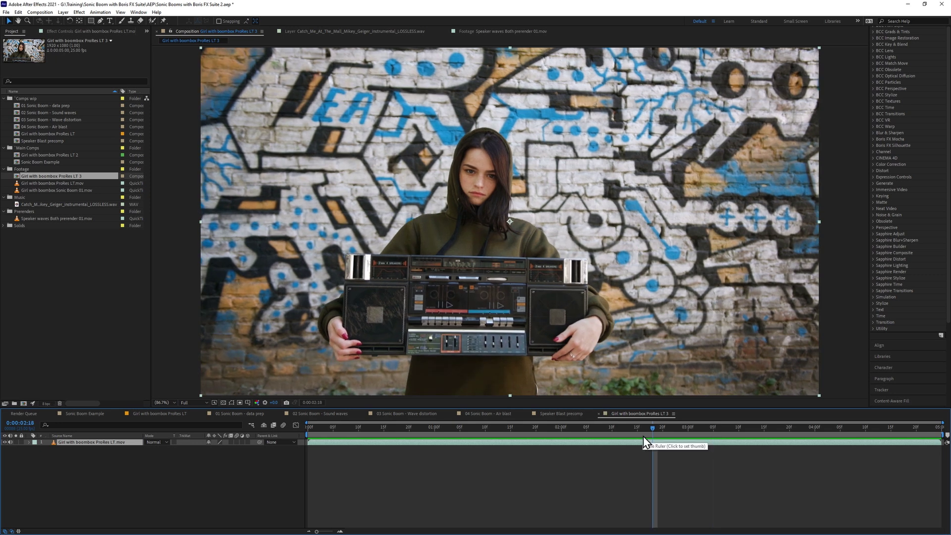
pyautogui.moveTo(414, 428); pyautogui.dragTo(637, 427)
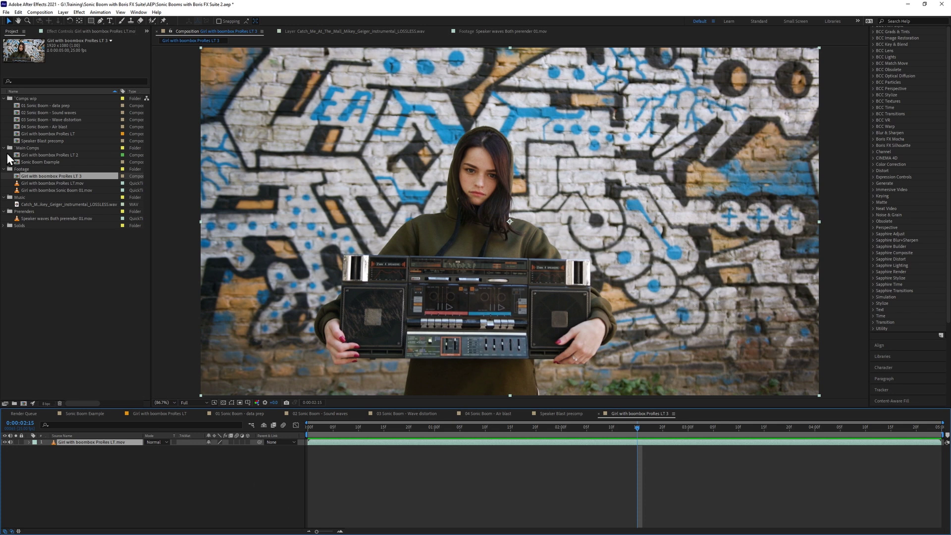
# Add the instrumental WAV track below the footage and reveal its audio waveform
pyautogui.moveTo(58, 205); pyautogui.dragTo(86, 488)
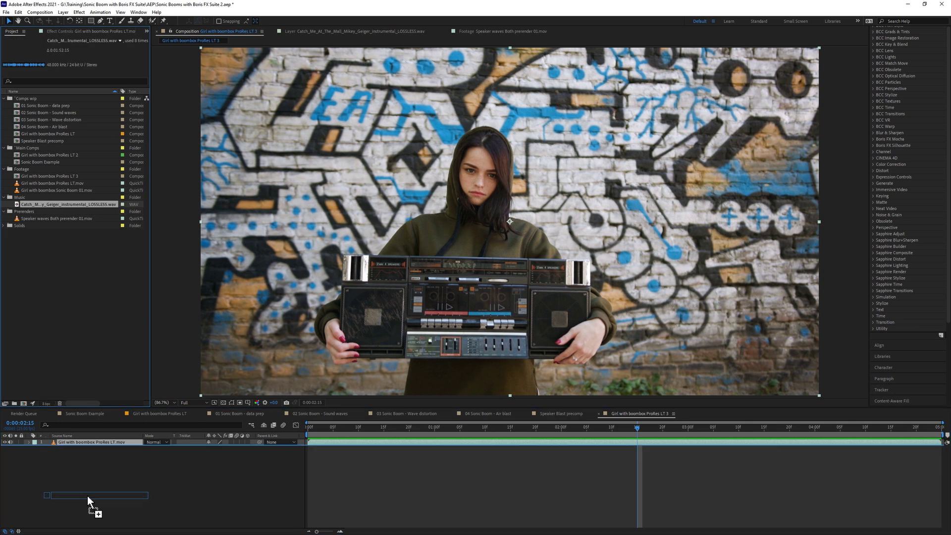
pyautogui.click(56, 471)
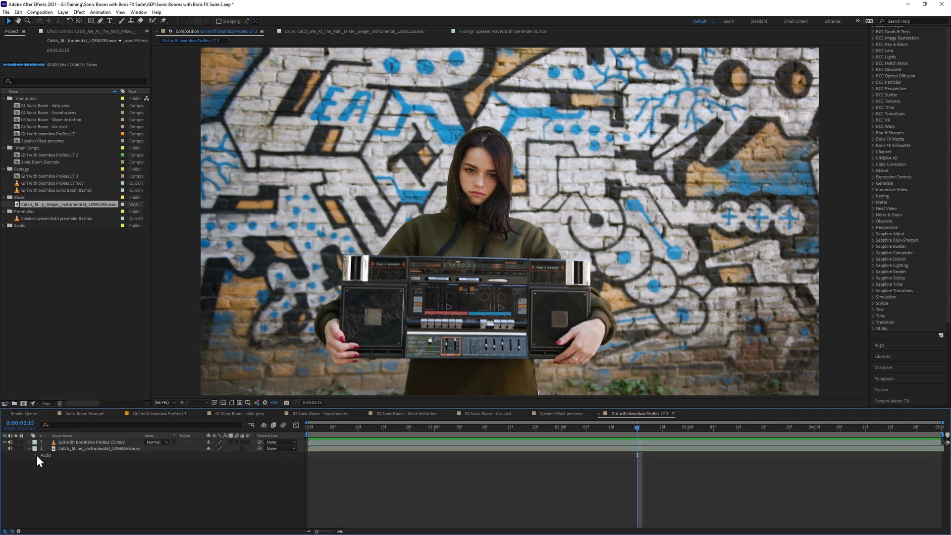
pyautogui.click(36, 455)
pyautogui.click(41, 468)
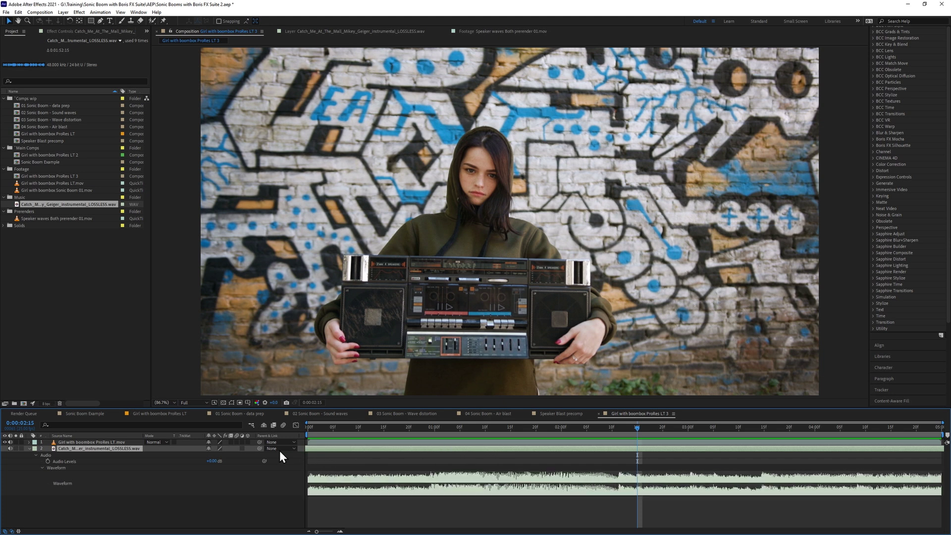
# Preview the comp with sound, replay from frame 13, then return to the start
pyautogui.press('space')
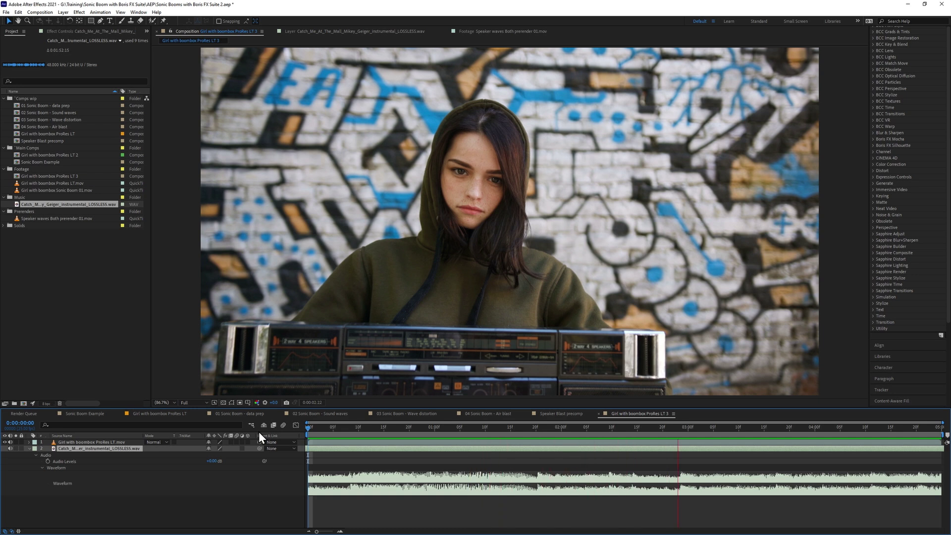
pyautogui.click(374, 427)
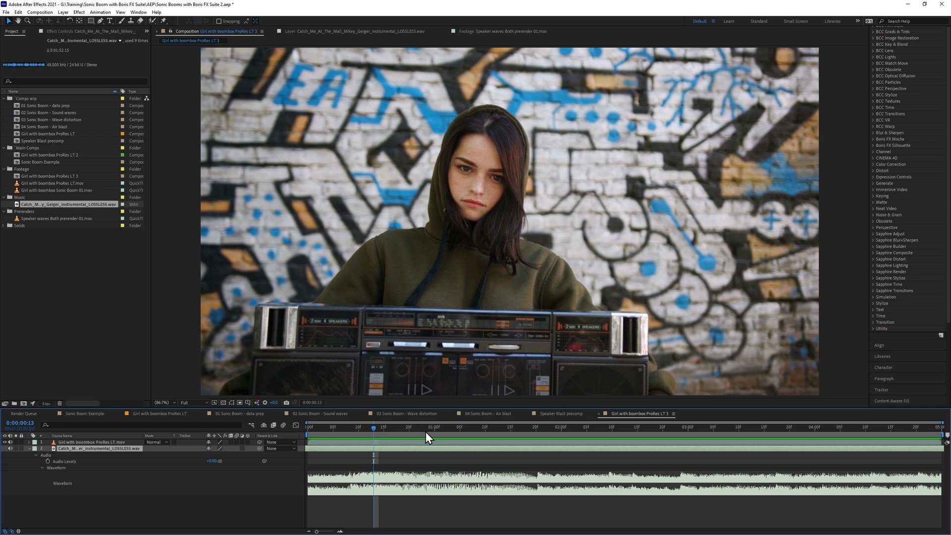
pyautogui.press('space')
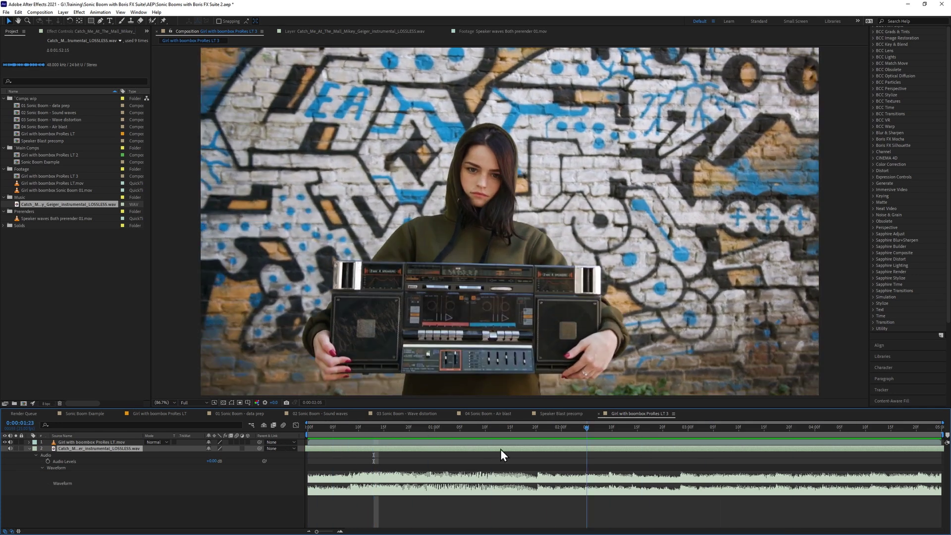
pyautogui.press('Home')
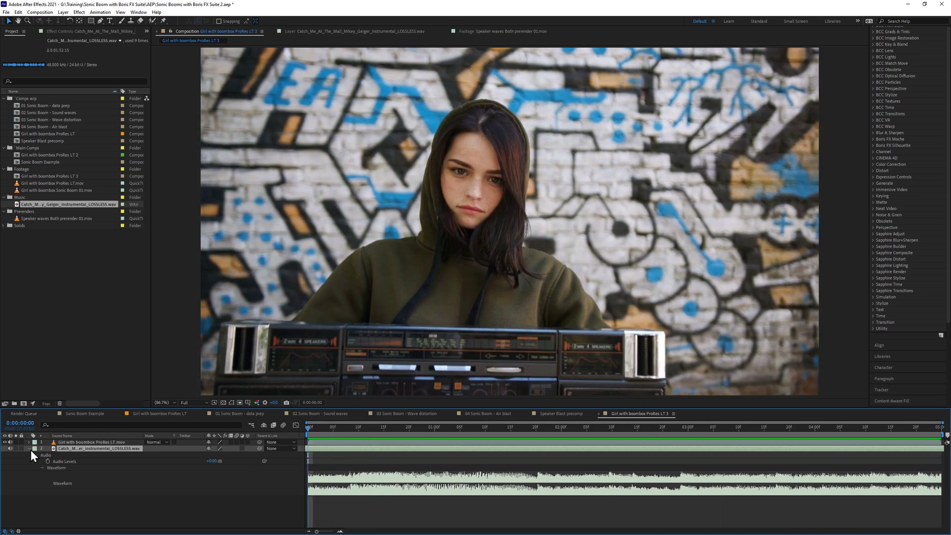
# Collapse the audio properties, toggle the footage layer's sound on and off, and go to the last frame
pyautogui.click(50, 448)
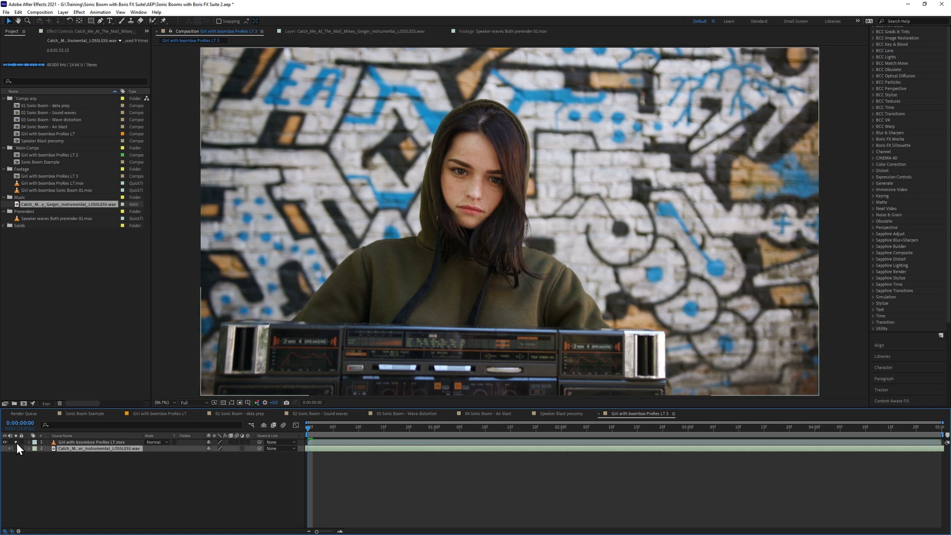
pyautogui.click(16, 442)
pyautogui.click(15, 443)
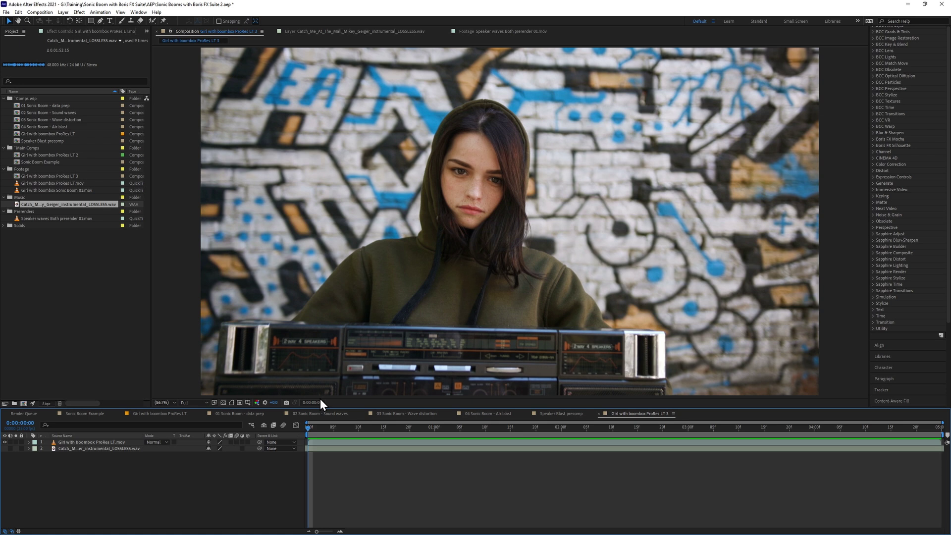
pyautogui.moveTo(342, 429); pyautogui.dragTo(938, 428)
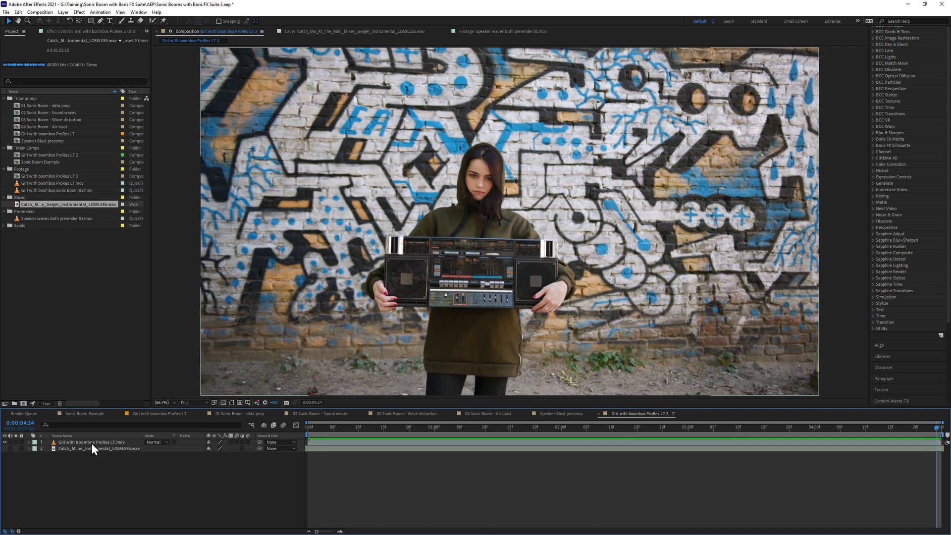
# Apply Boris FX Mocha > Mocha AE to the boombox footage layer and launch its tracker
pyautogui.click(90, 442)
pyautogui.click(79, 13)
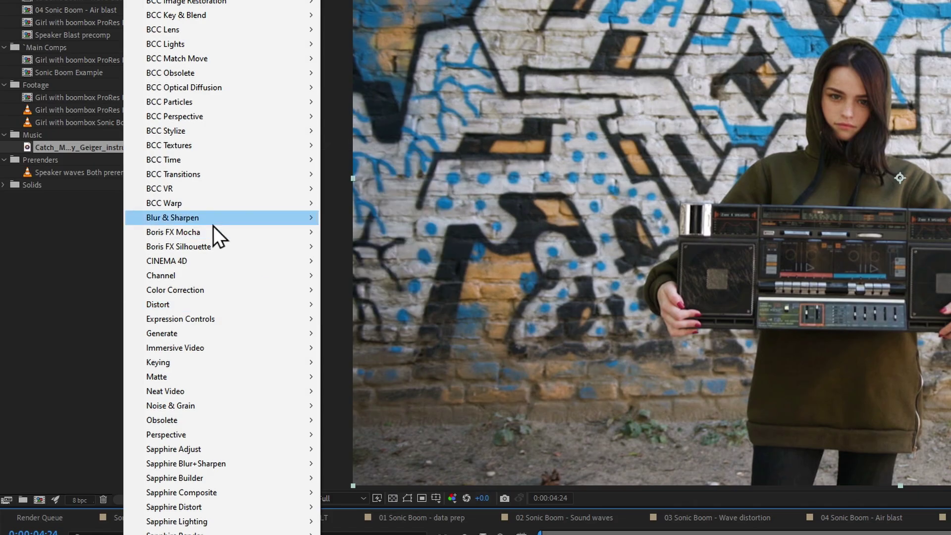
pyautogui.moveTo(173, 232)
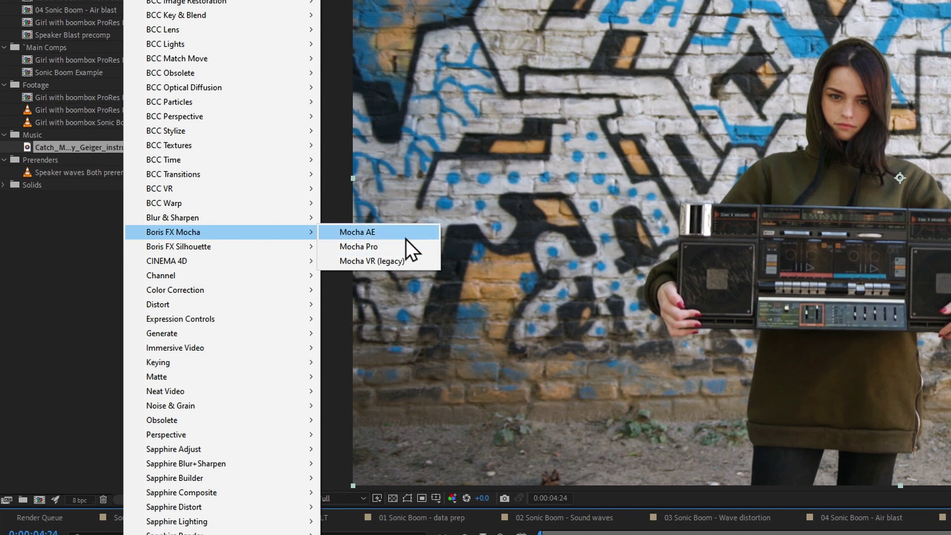
pyautogui.click(401, 234)
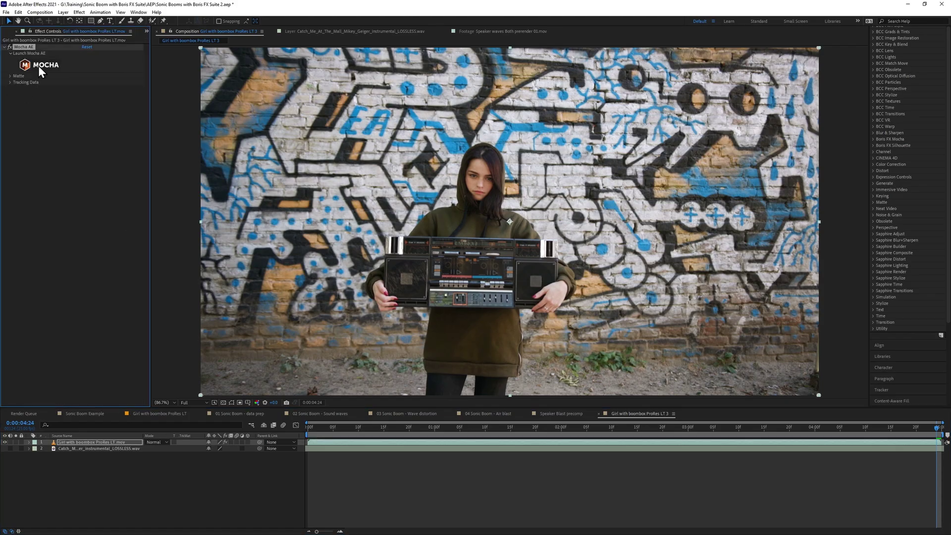
pyautogui.click(44, 67)
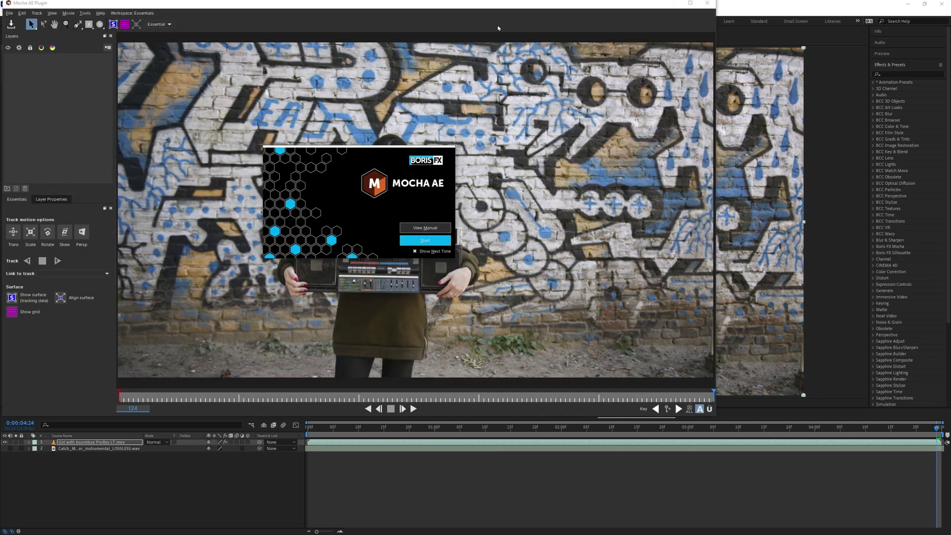
# Dismiss the Mocha welcome screen, maximize the window, and keep the current workspace layout
pyautogui.click(425, 240)
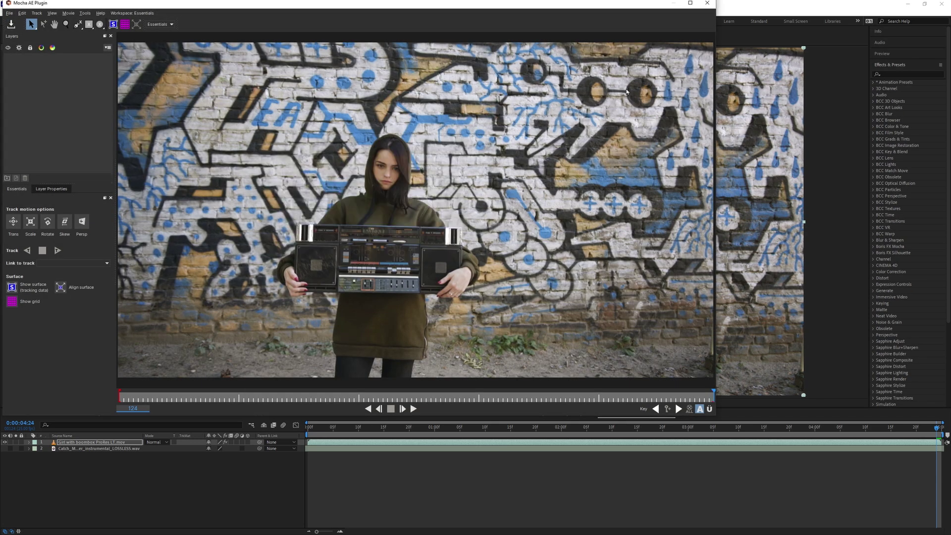
pyautogui.doubleClick(691, 6)
pyautogui.click(169, 26)
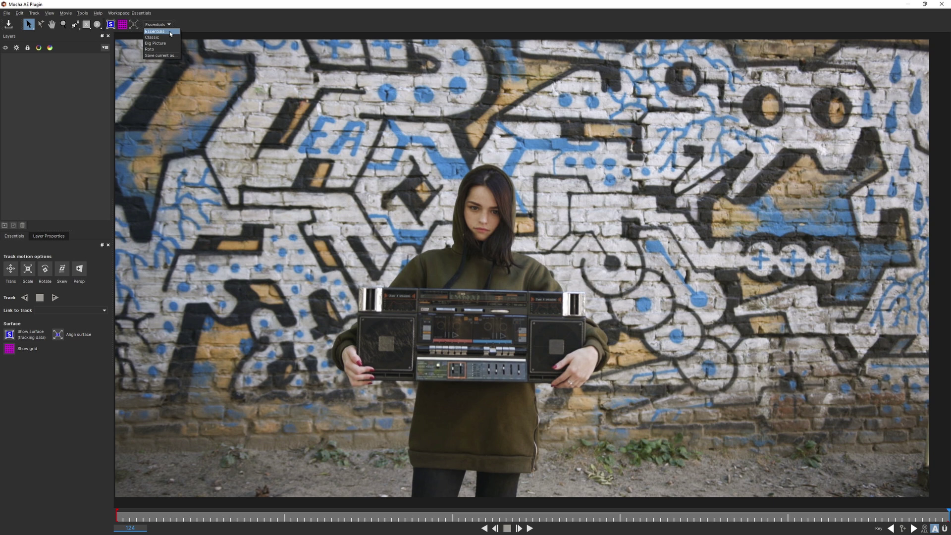
pyautogui.click(171, 33)
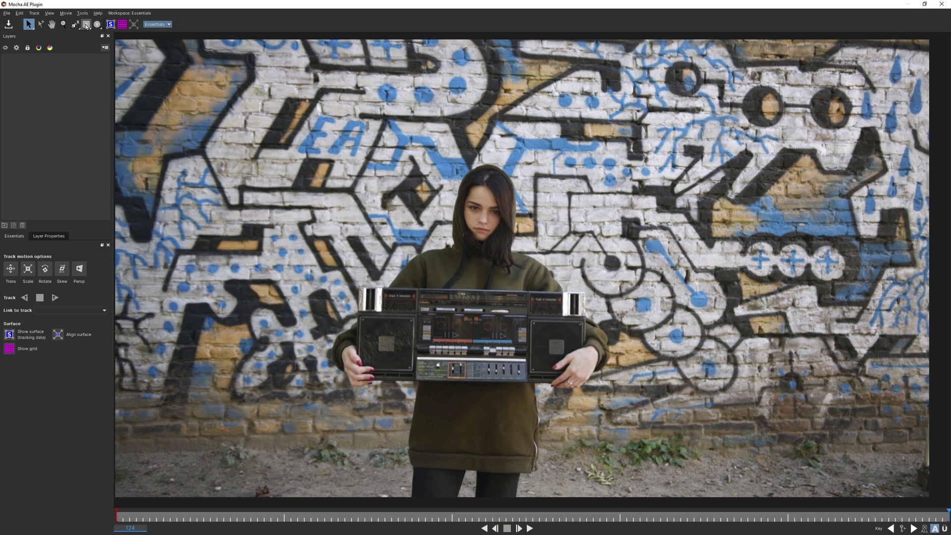
# Draw a rectangle X-spline around the boombox and fit its lower-left and upper-right corners
pyautogui.click(86, 24)
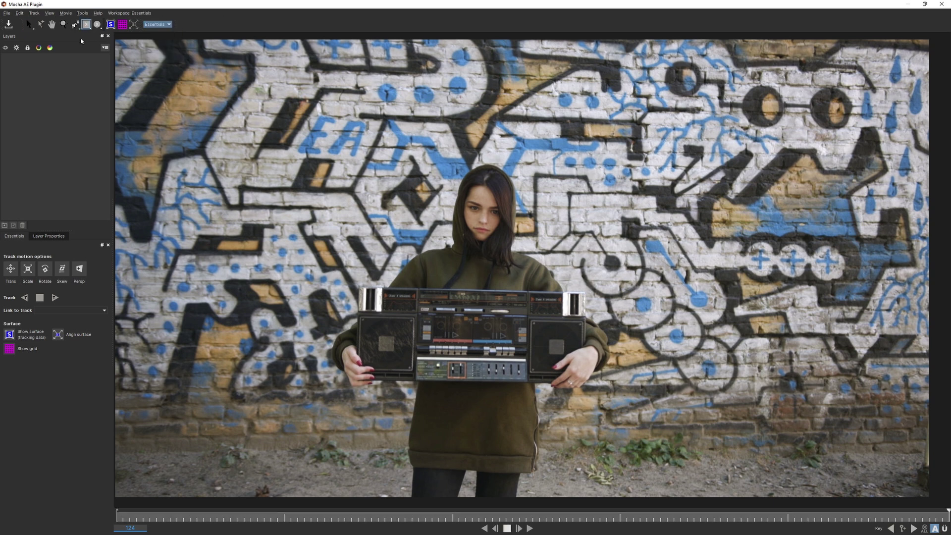
pyautogui.moveTo(359, 286); pyautogui.dragTo(583, 381)
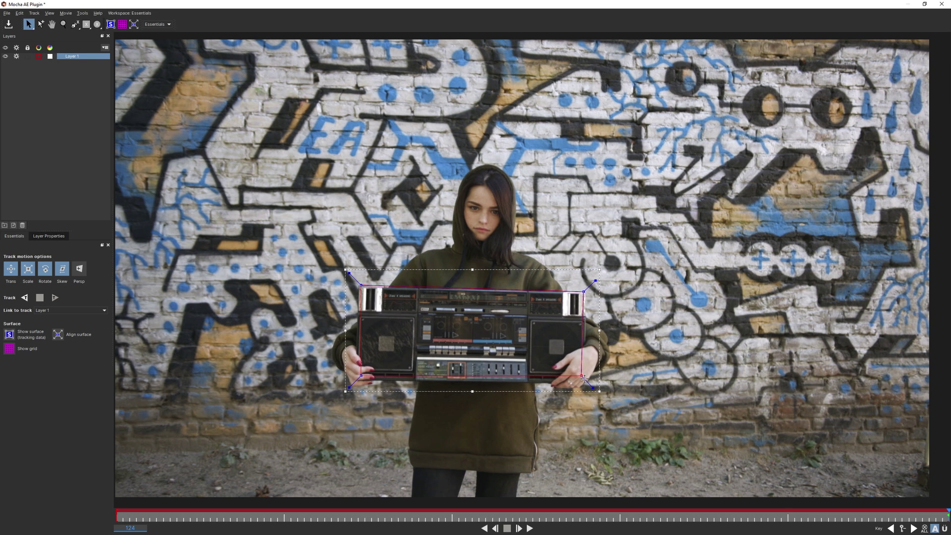
pyautogui.moveTo(360, 377); pyautogui.dragTo(362, 378)
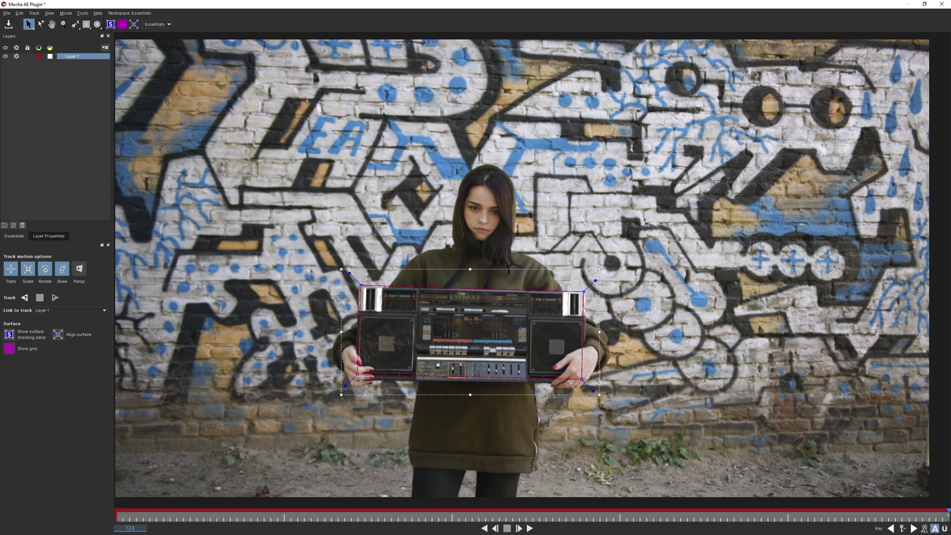
pyautogui.moveTo(584, 292); pyautogui.dragTo(585, 294)
# Refine the shape's upper corner, enable perspective tracking, and show the surface and grid
pyautogui.moveTo(360, 286); pyautogui.dragTo(360, 287)
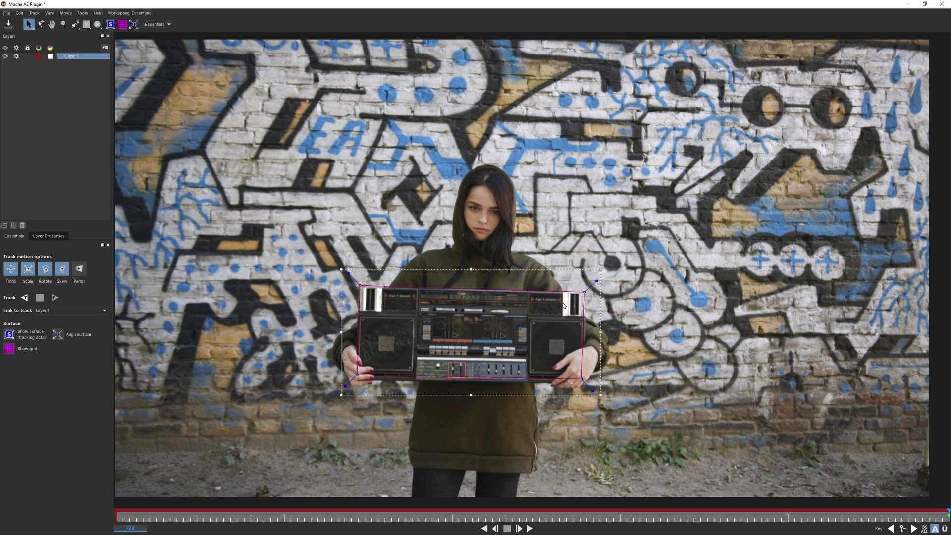
pyautogui.click(85, 274)
pyautogui.click(25, 298)
pyautogui.click(111, 25)
pyautogui.click(122, 24)
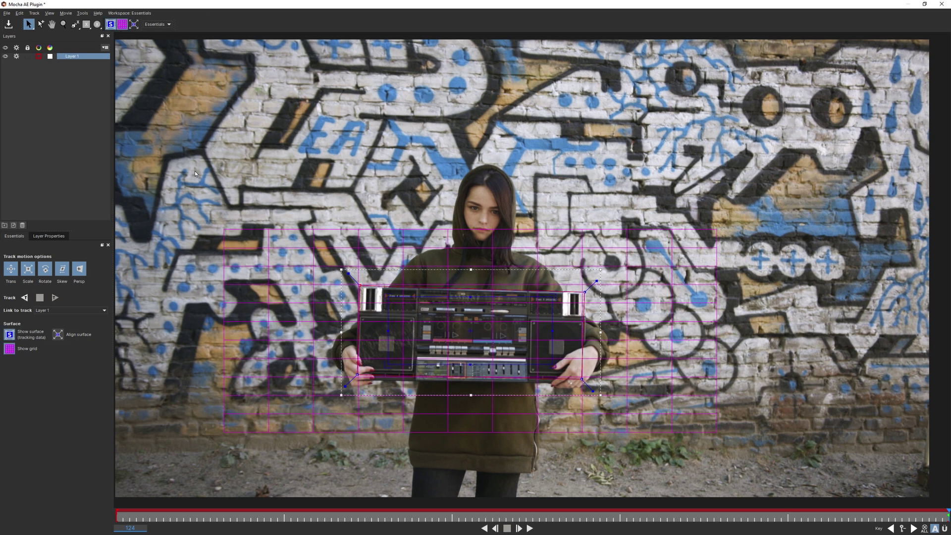
# Track the boombox backward, then forward from a later frame, and hide the grid
pyautogui.click(24, 298)
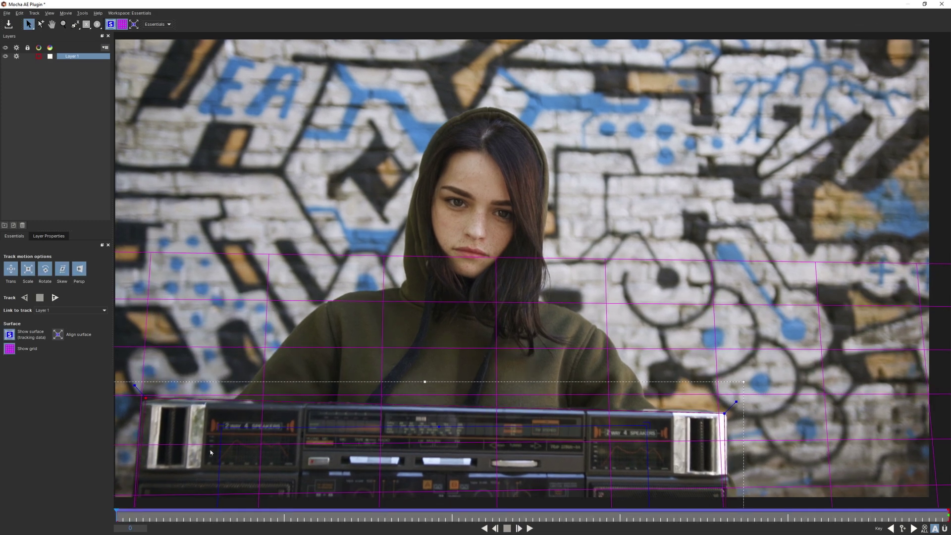
pyautogui.moveTo(119, 512); pyautogui.dragTo(652, 512)
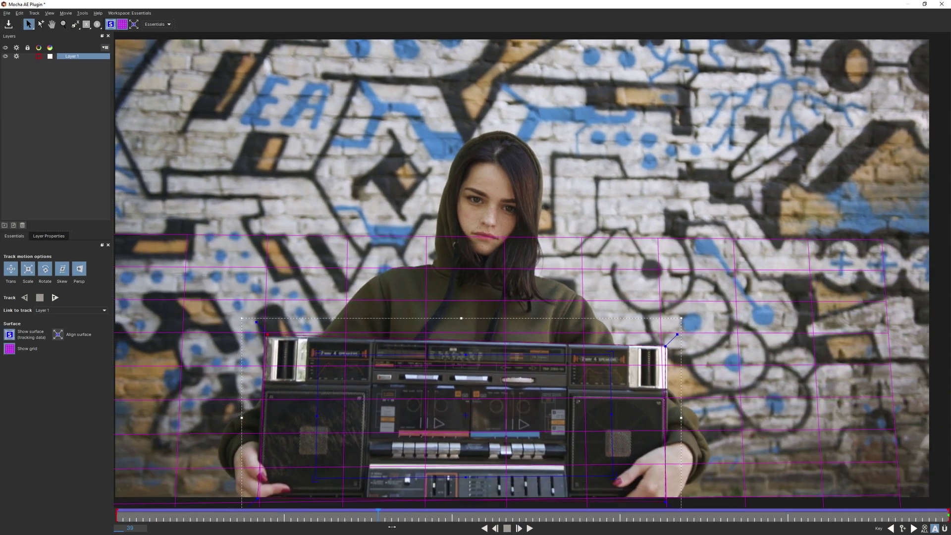
pyautogui.press('space')
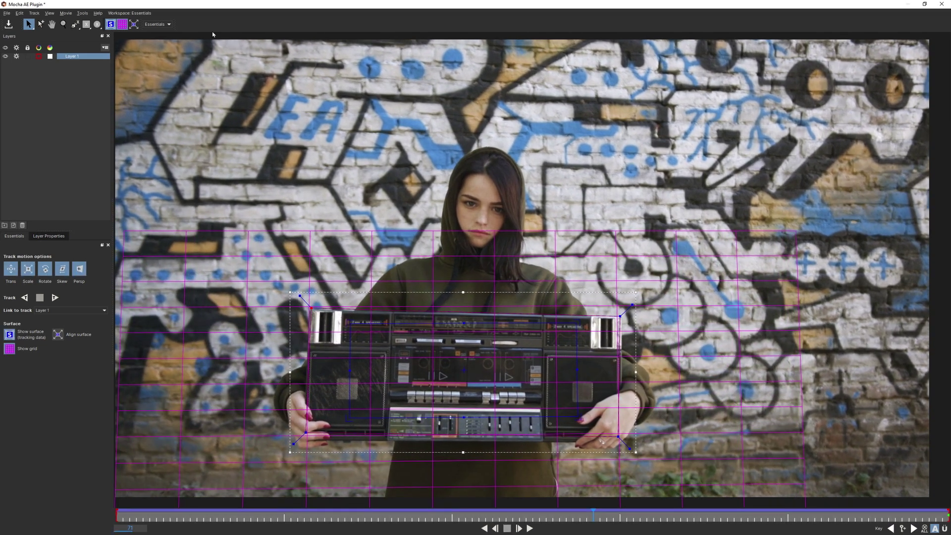
pyautogui.click(123, 25)
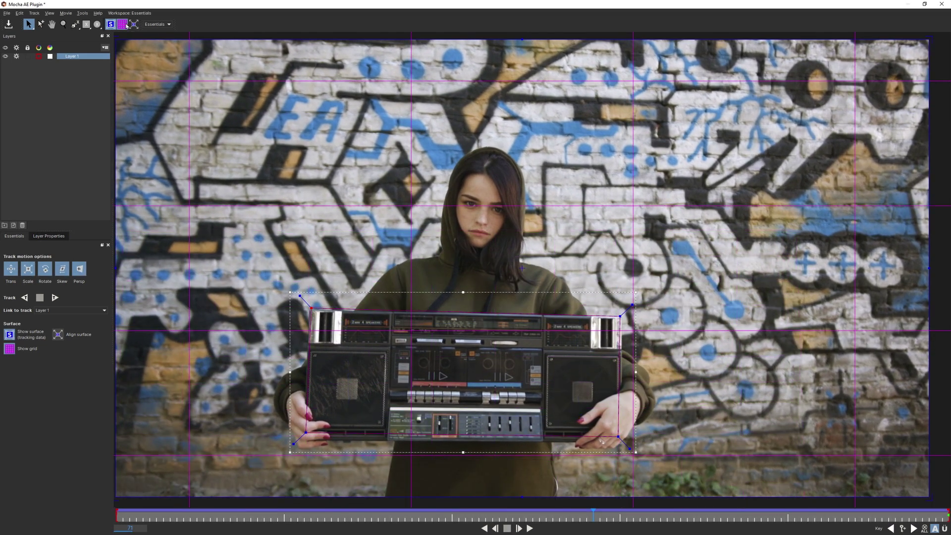
# Hide the overlays, select the boombox layer, and move the surface toward the left speaker
pyautogui.click(133, 24)
pyautogui.click(529, 519)
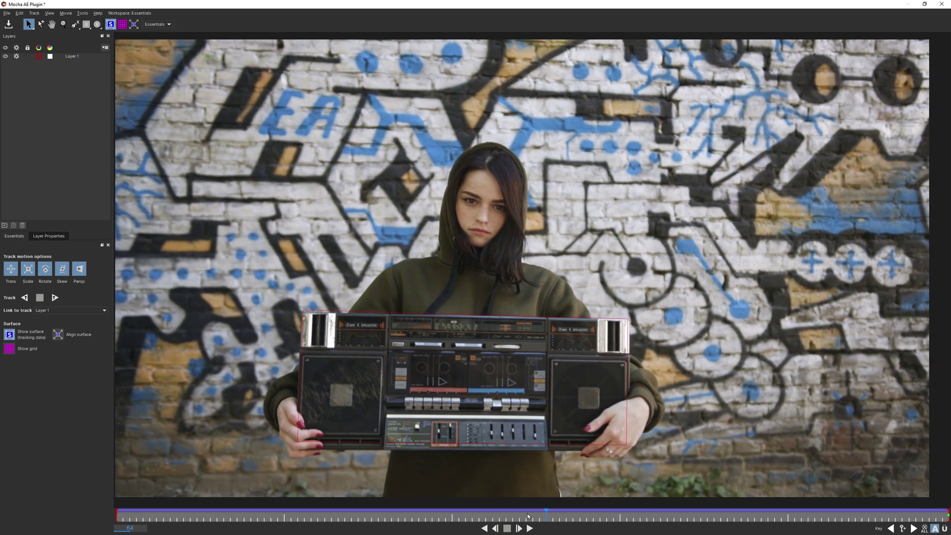
pyautogui.click(497, 453)
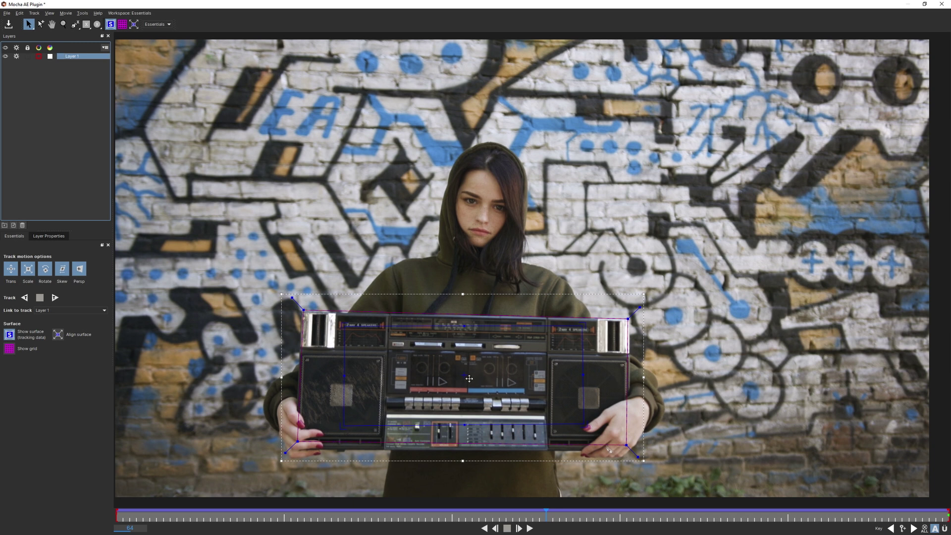
pyautogui.moveTo(469, 356)
pyautogui.mouseDown()
pyautogui.moveTo(423, 153)
pyautogui.moveTo(320, 131)
pyautogui.moveTo(313, 122)
pyautogui.moveTo(347, 400)
pyautogui.mouseUp()
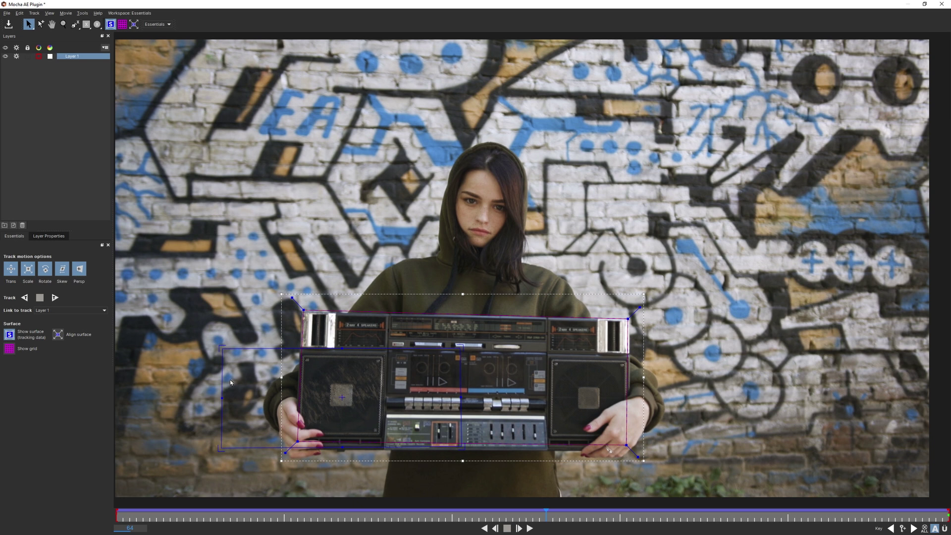
# Narrow and align the surface corners on the left speaker, checking the fit on an earlier frame
pyautogui.moveTo(226, 400); pyautogui.dragTo(297, 416)
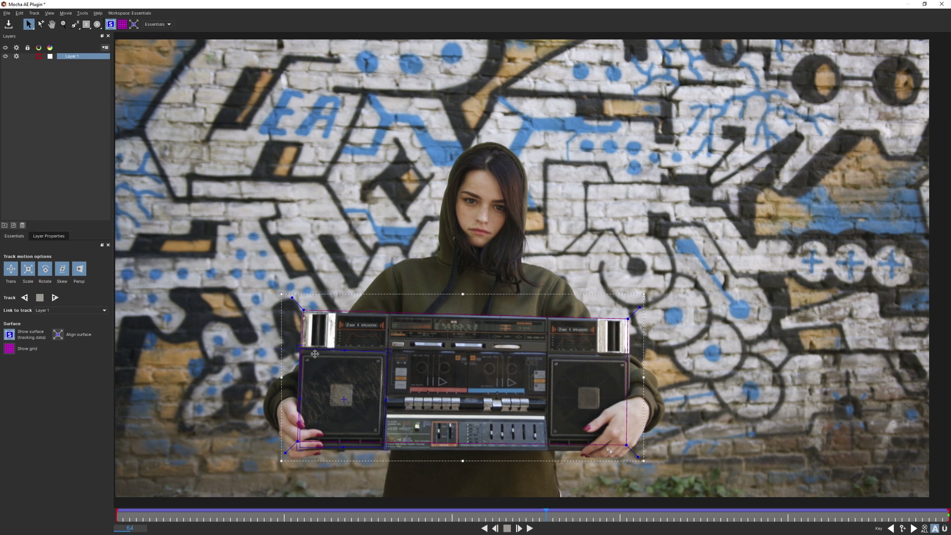
pyautogui.moveTo(305, 352); pyautogui.dragTo(307, 354)
pyautogui.moveTo(299, 451); pyautogui.dragTo(299, 443)
pyautogui.moveTo(299, 445); pyautogui.dragTo(299, 441)
pyautogui.moveTo(604, 517)
pyautogui.mouseDown()
pyautogui.moveTo(439, 516)
pyautogui.moveTo(613, 517)
pyautogui.mouseUp()
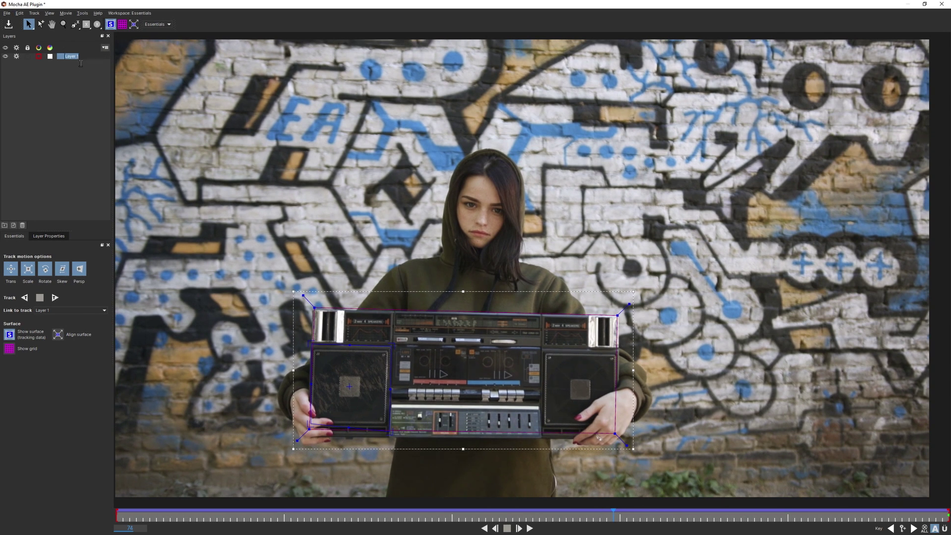
pyautogui.write('Speak')
# Name the layer Speaker L, duplicate it, and rename the copy Speaker R
pyautogui.press('Return')
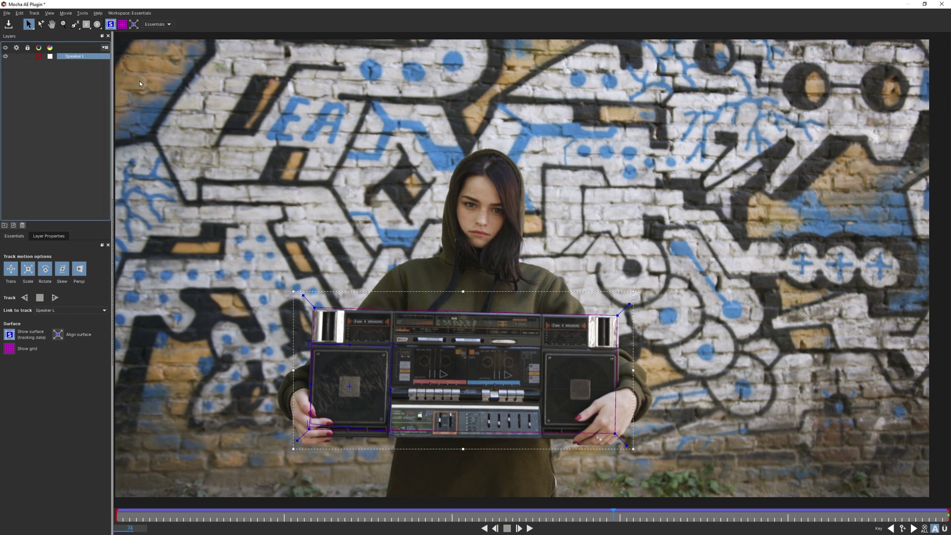
pyautogui.click(15, 225)
pyautogui.click(86, 60)
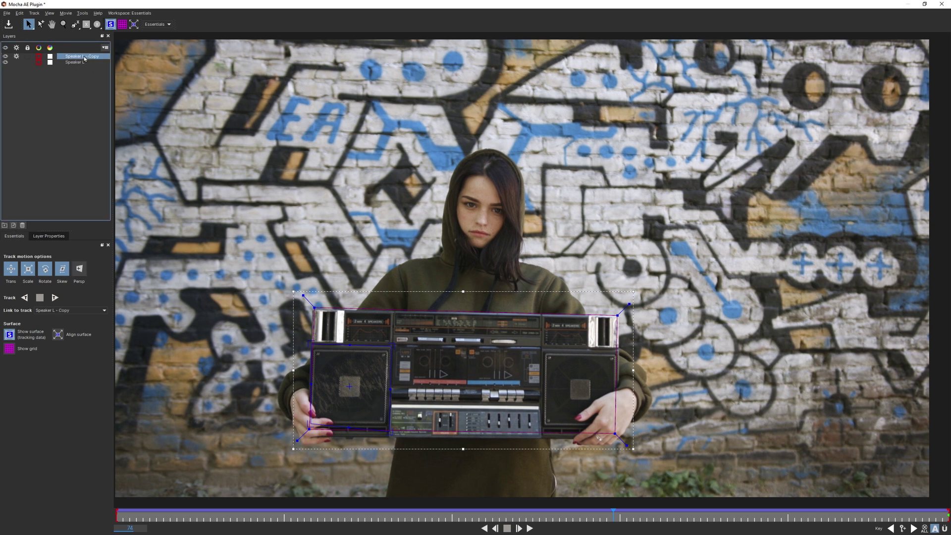
pyautogui.doubleClick(86, 60)
pyautogui.write('Speaker R')
pyautogui.press('Return')
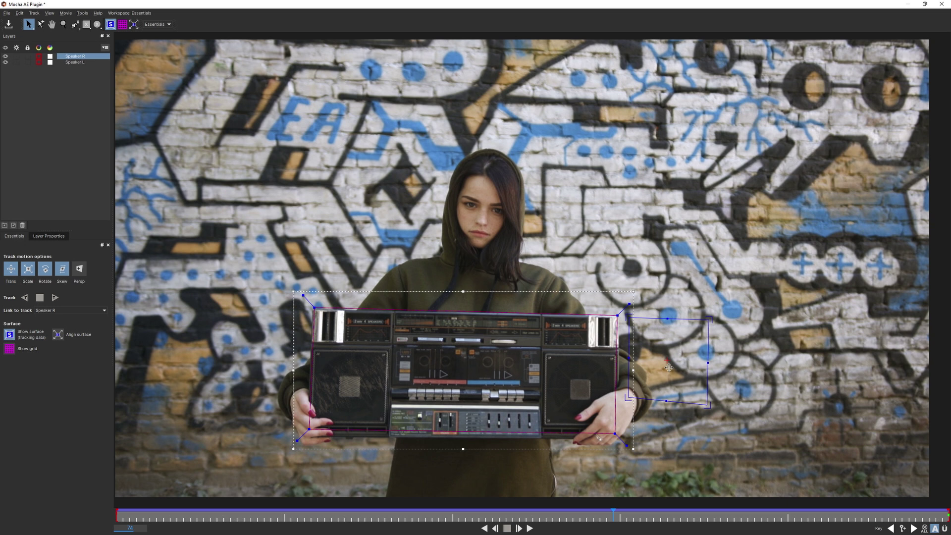
# Fit the Speaker R surface onto the right speaker and scrub back to check the track
pyautogui.moveTo(617, 387)
pyautogui.mouseDown()
pyautogui.moveTo(588, 399)
pyautogui.moveTo(582, 390)
pyautogui.mouseUp()
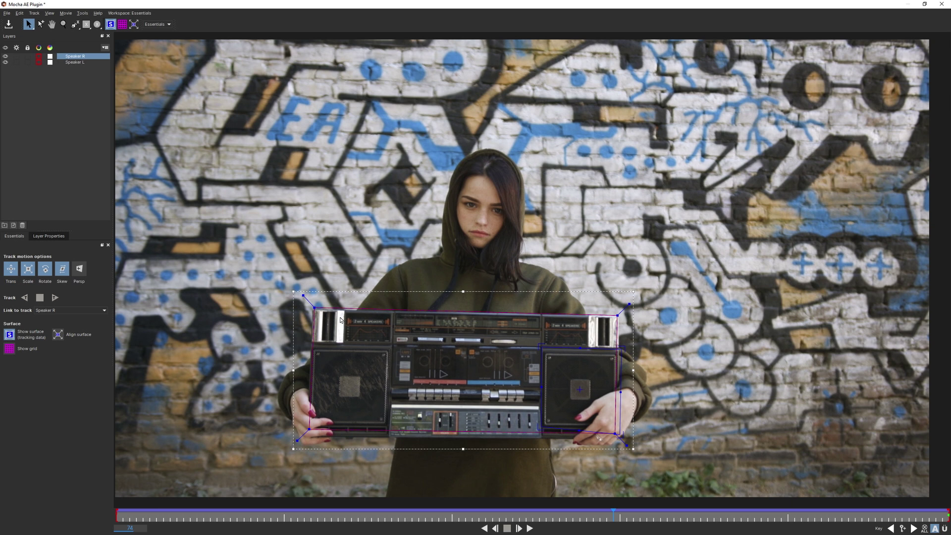
pyautogui.moveTo(581, 389); pyautogui.dragTo(586, 393)
pyautogui.moveTo(614, 511)
pyautogui.mouseDown()
pyautogui.moveTo(252, 512)
pyautogui.moveTo(818, 511)
pyautogui.moveTo(171, 511)
pyautogui.moveTo(944, 512)
pyautogui.mouseUp()
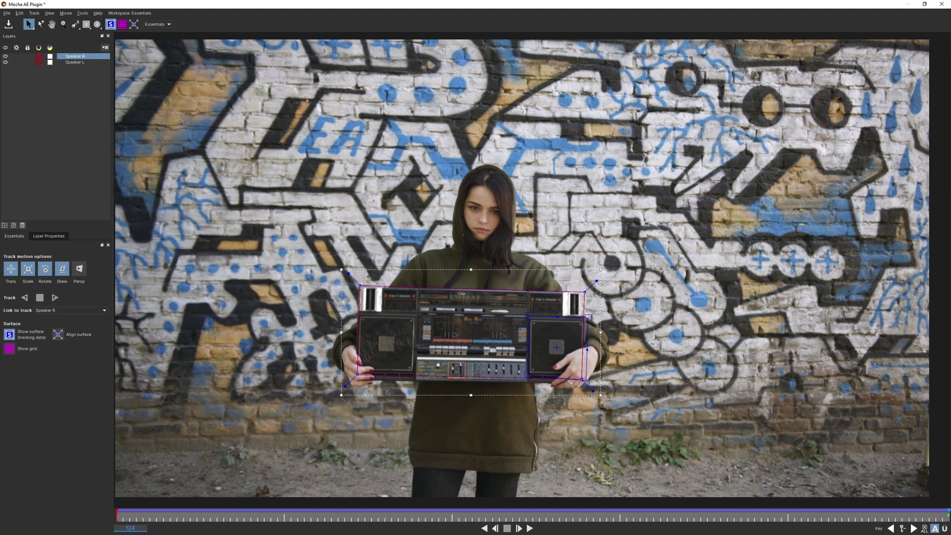
# Select Speaker L in Mocha, save the project, and close back to After Effects
pyautogui.click(78, 62)
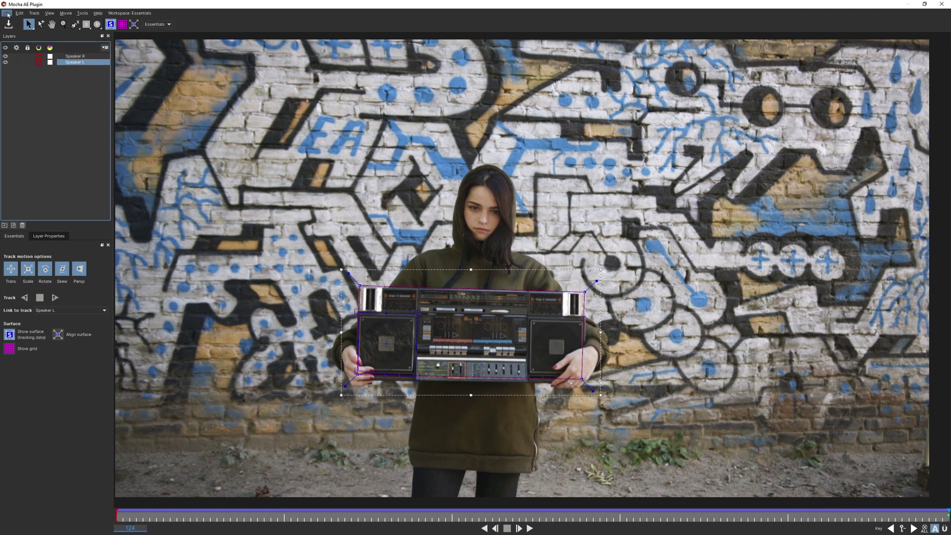
pyautogui.click(7, 12)
pyautogui.click(30, 82)
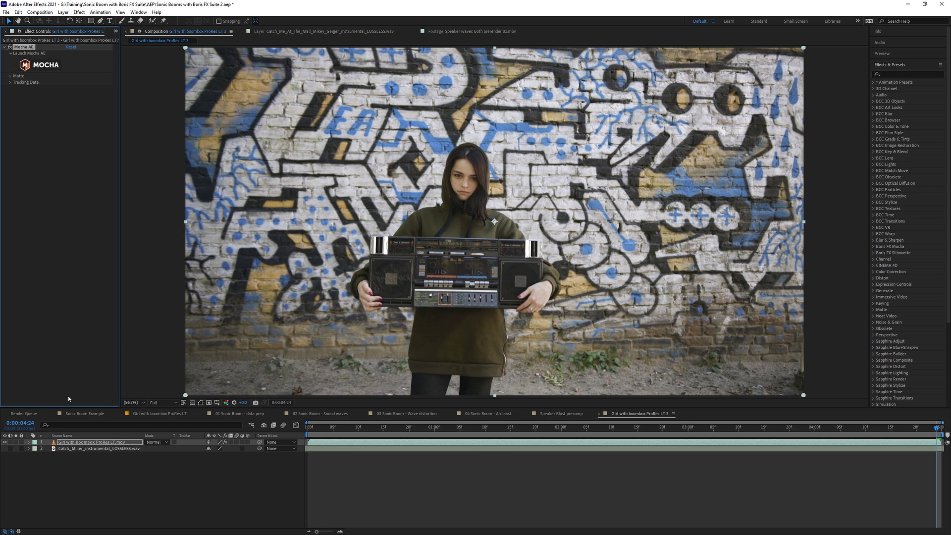
# Add a null object named Speaker L and duplicate it as Speaker R
pyautogui.click(63, 12)
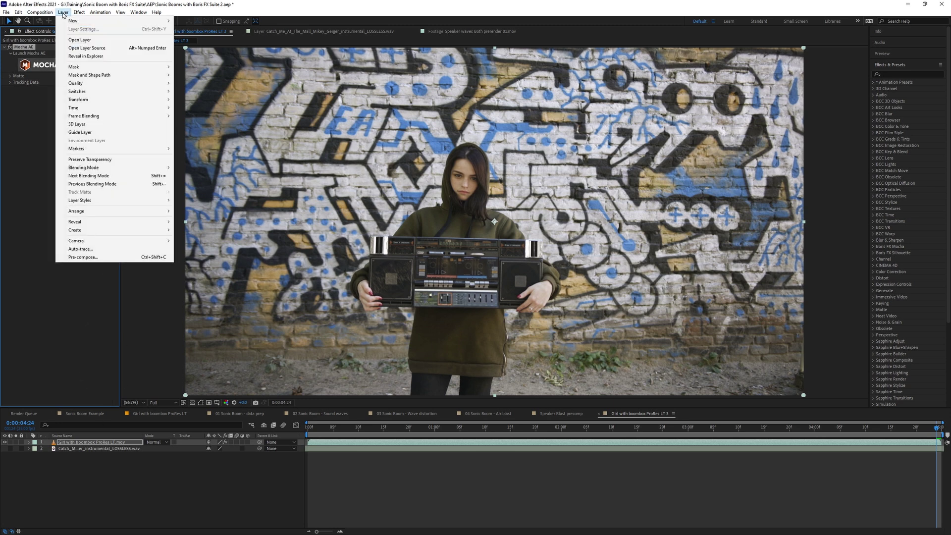
pyautogui.moveTo(73, 21)
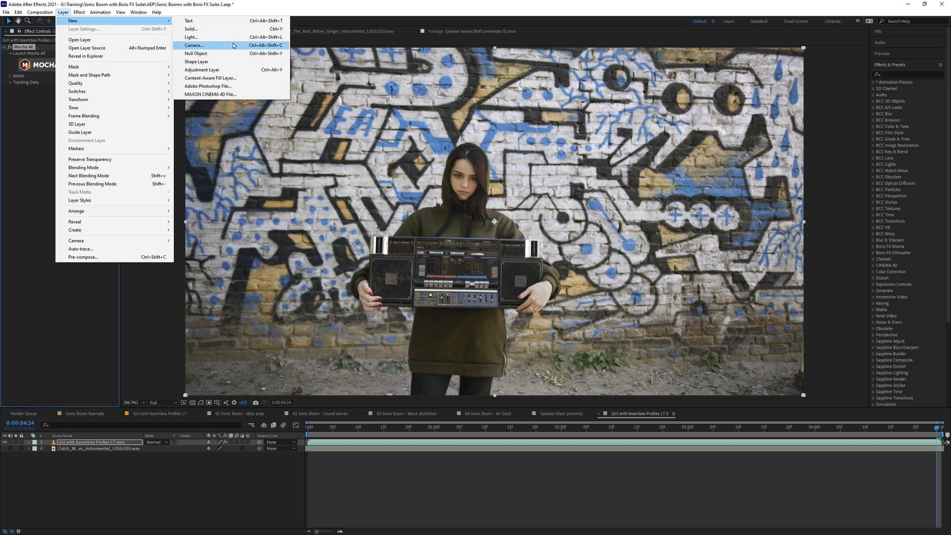
pyautogui.click(229, 54)
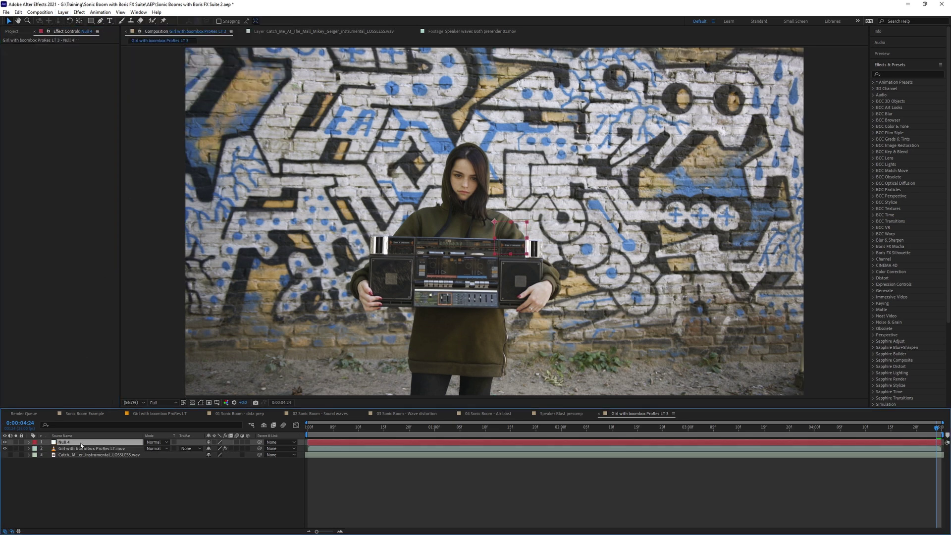
pyautogui.press('Return')
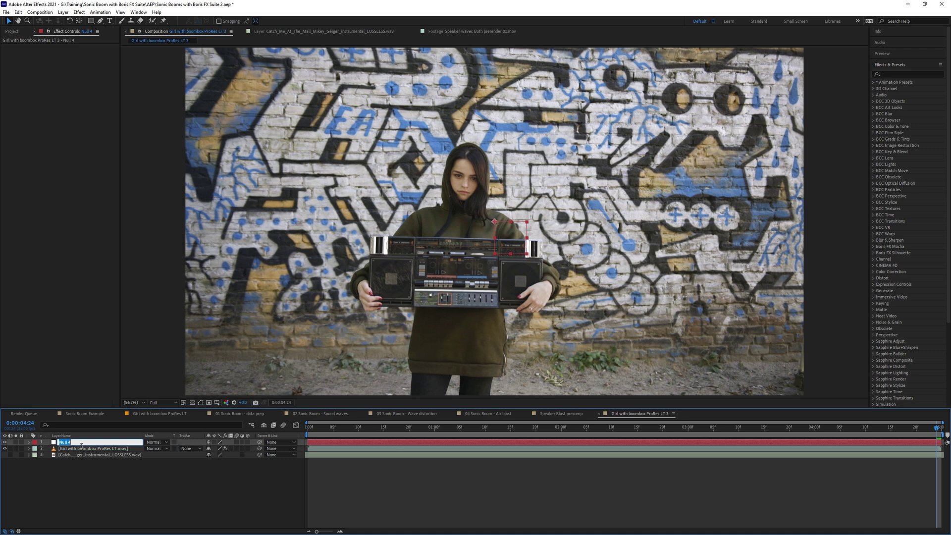
pyautogui.write('Speak')
pyautogui.write('er L')
pyautogui.press('Return')
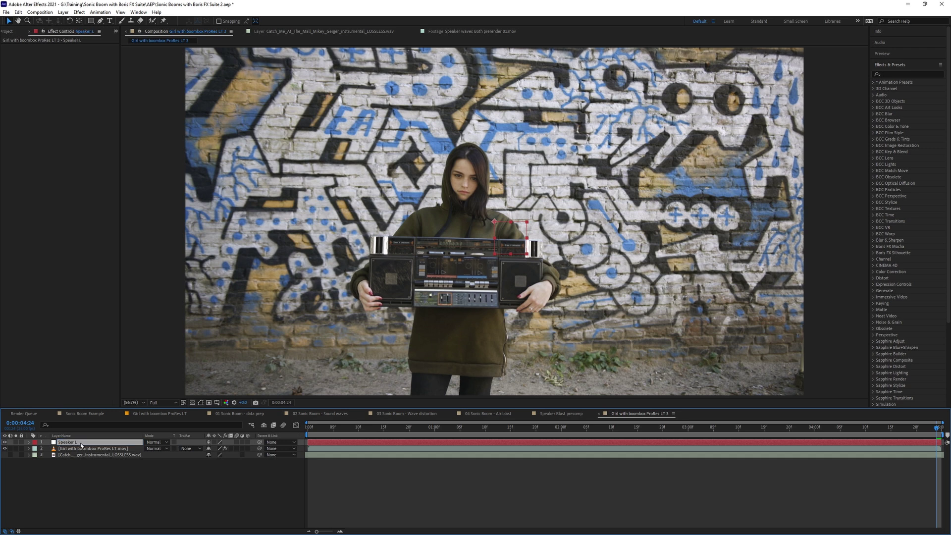
pyautogui.click(17, 11)
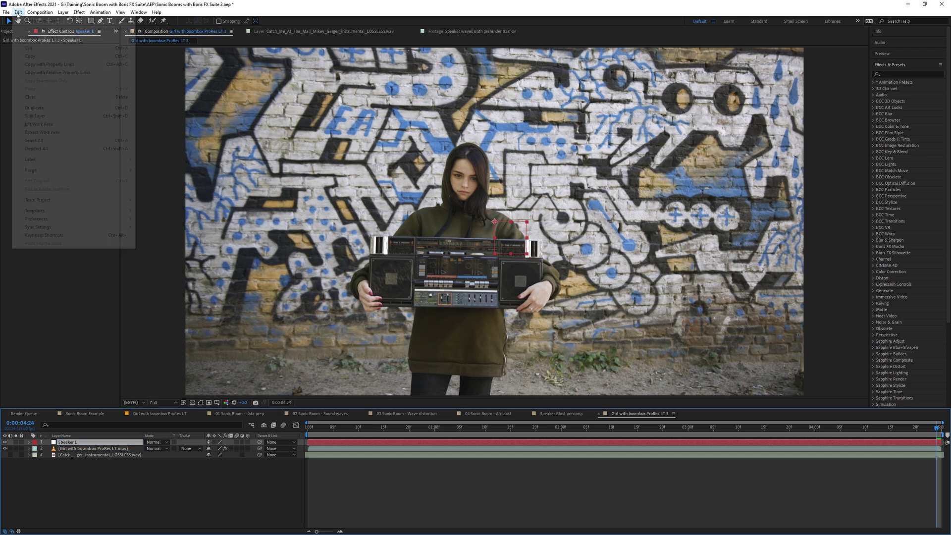
pyautogui.click(45, 107)
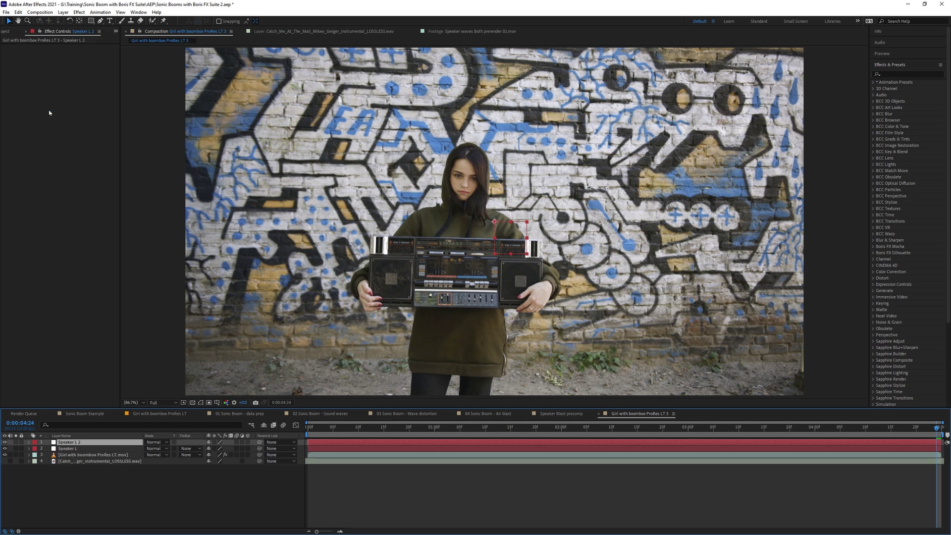
pyautogui.press('BackSpace')
pyautogui.press('BackSpace')
pyautogui.press('BackSpace')
pyautogui.write('R')
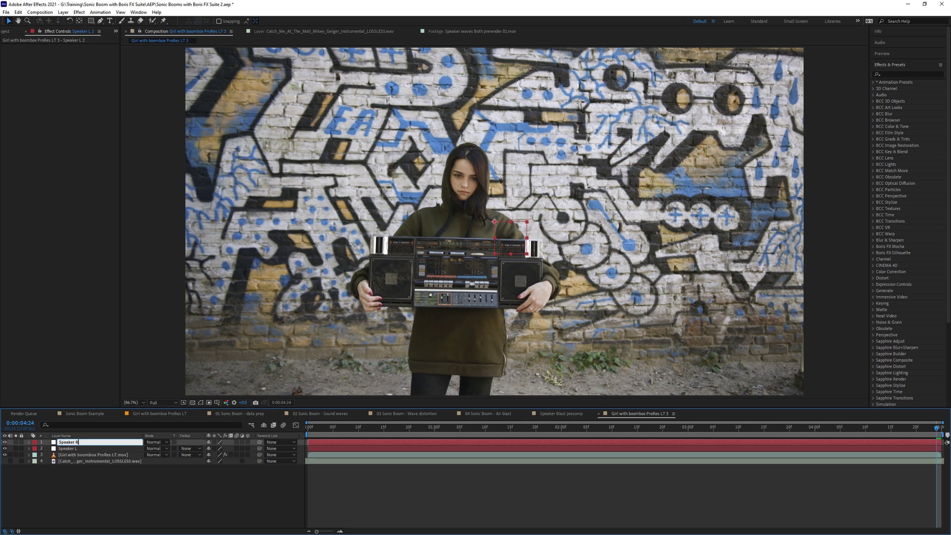
pyautogui.press('Return')
# Create track data from the first Mocha track and set a Transform export targeting the Speaker R null
pyautogui.click(107, 455)
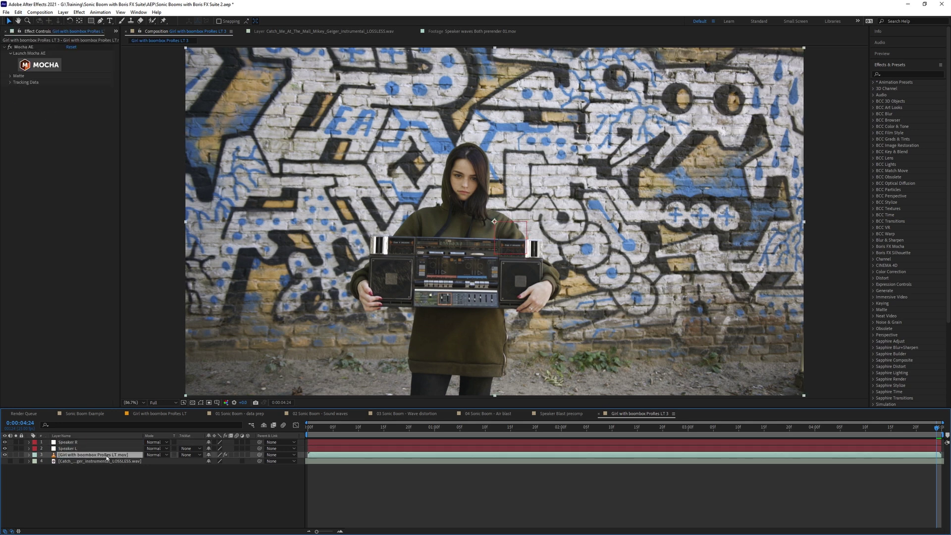
pyautogui.click(10, 83)
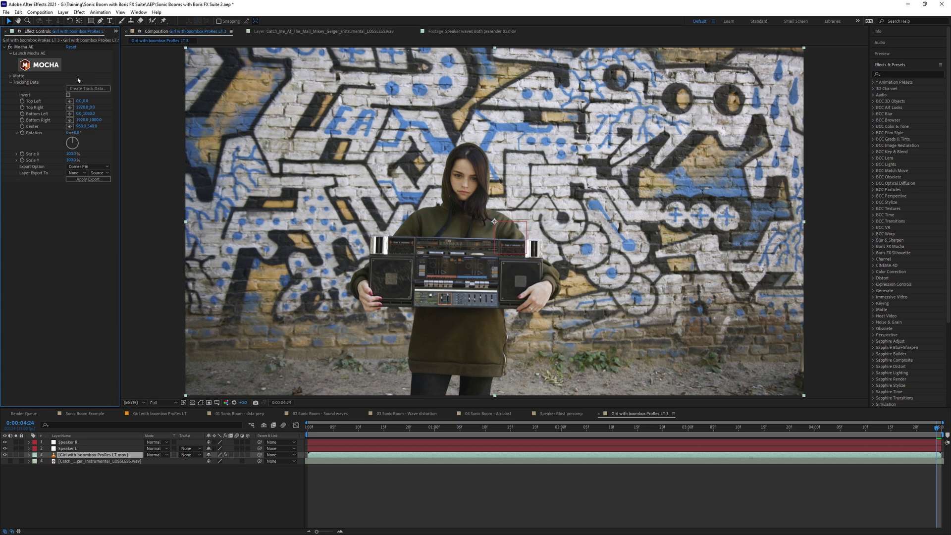
pyautogui.click(90, 89)
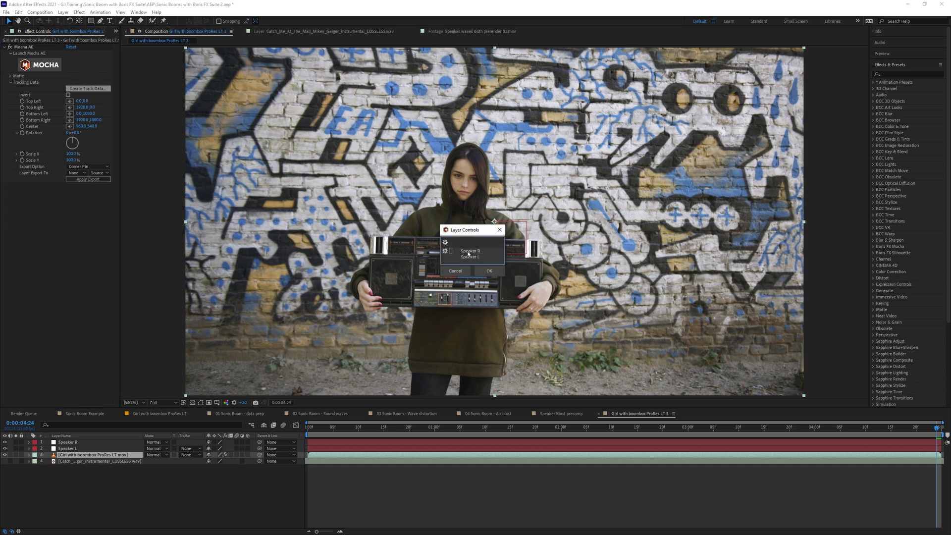
pyautogui.click(490, 271)
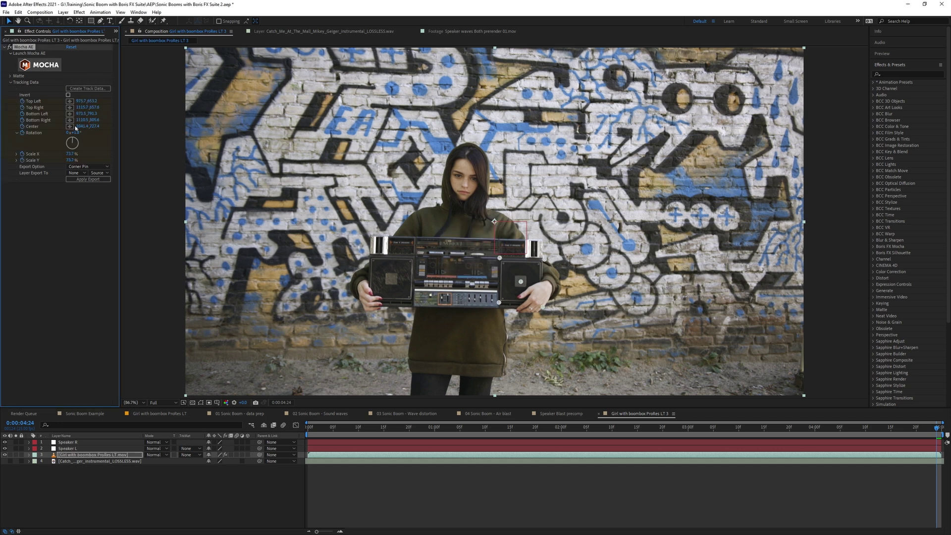
pyautogui.click(88, 167)
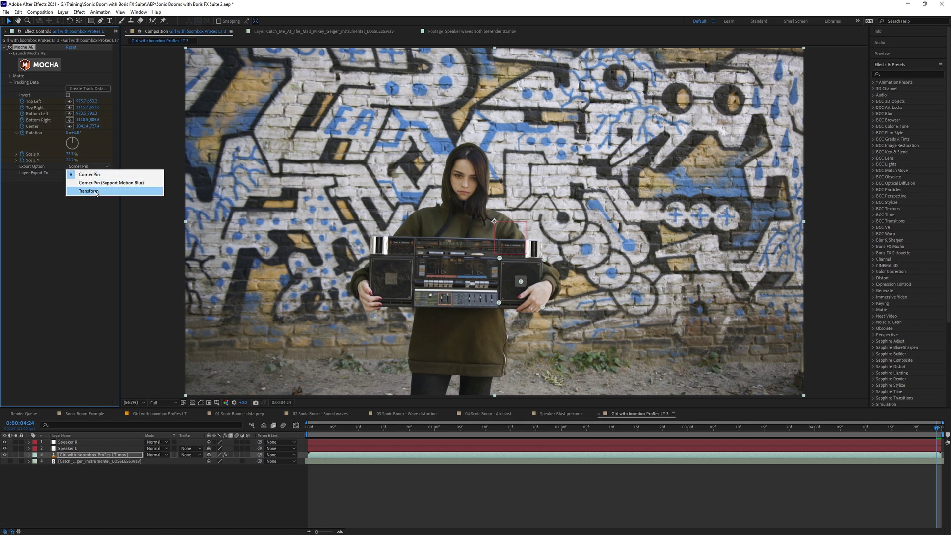
pyautogui.click(96, 192)
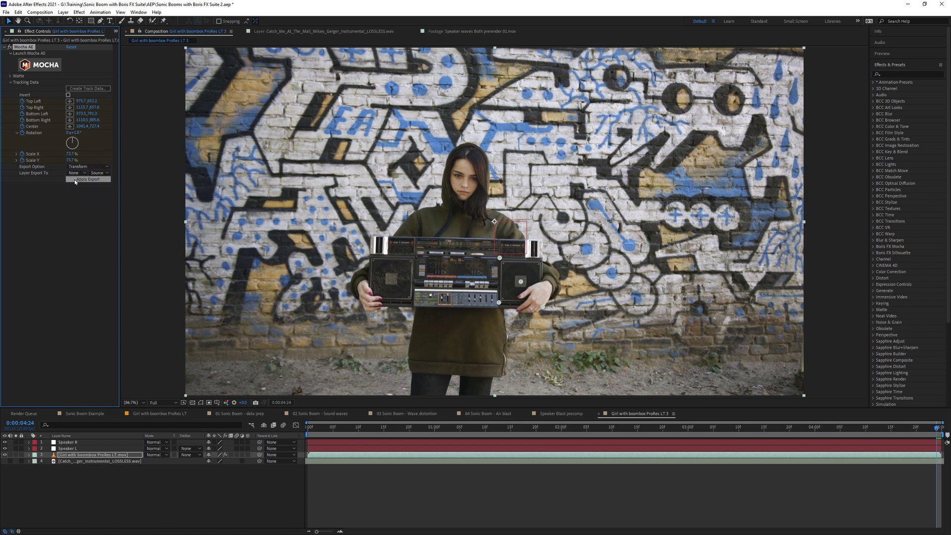
pyautogui.click(80, 176)
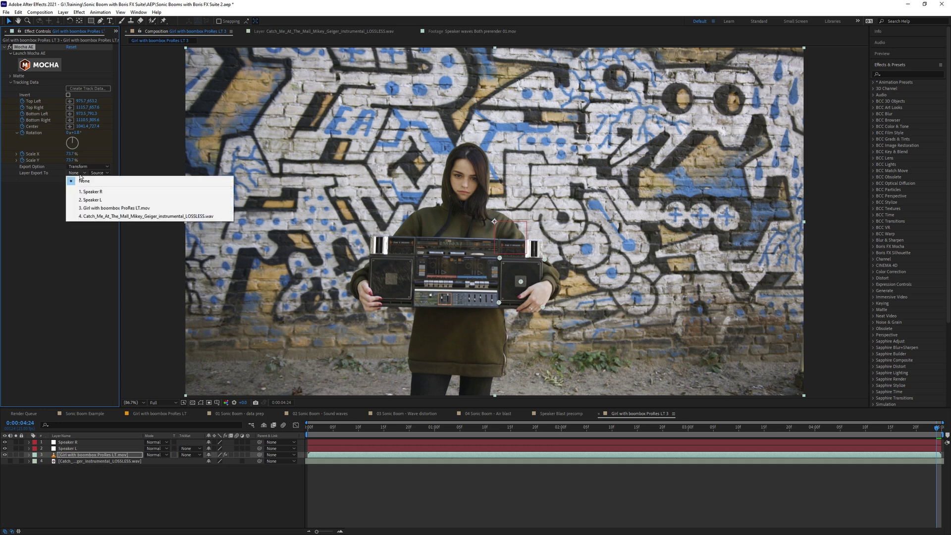
pyautogui.click(97, 192)
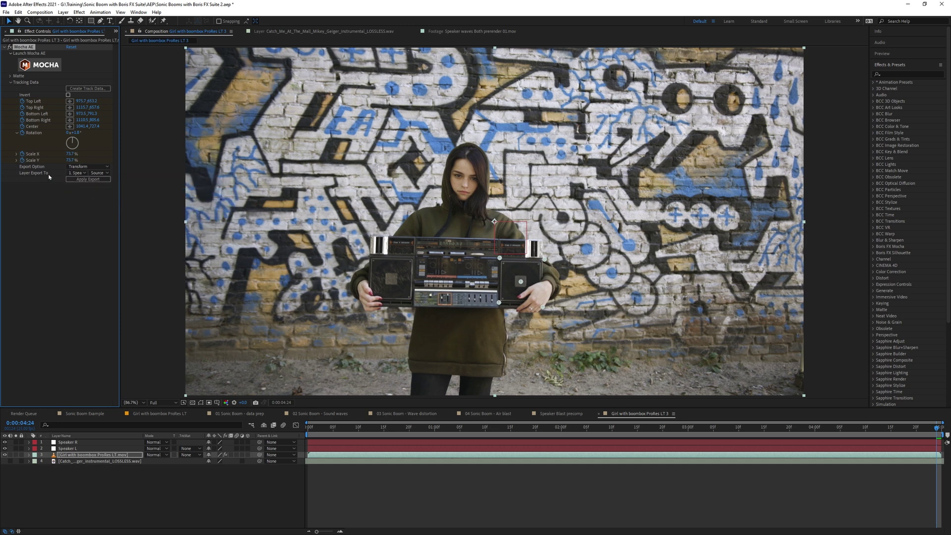
pyautogui.click(78, 173)
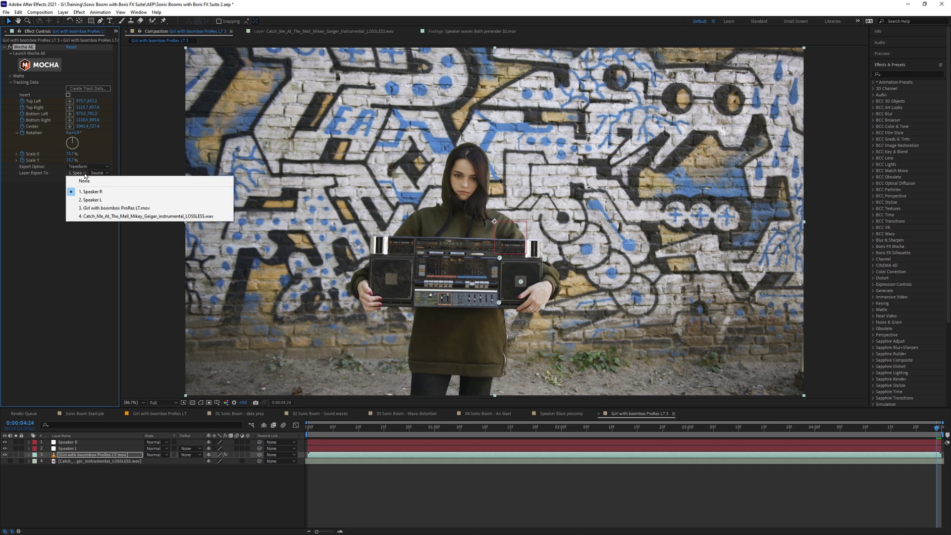
pyautogui.click(110, 192)
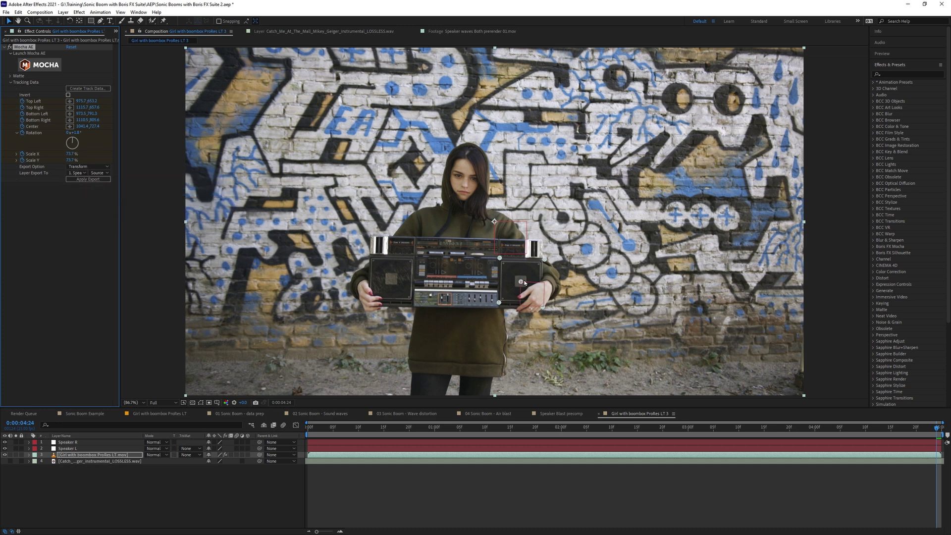
# Create track data for the second speaker and apply the Transform export to the Speaker L null
pyautogui.click(91, 89)
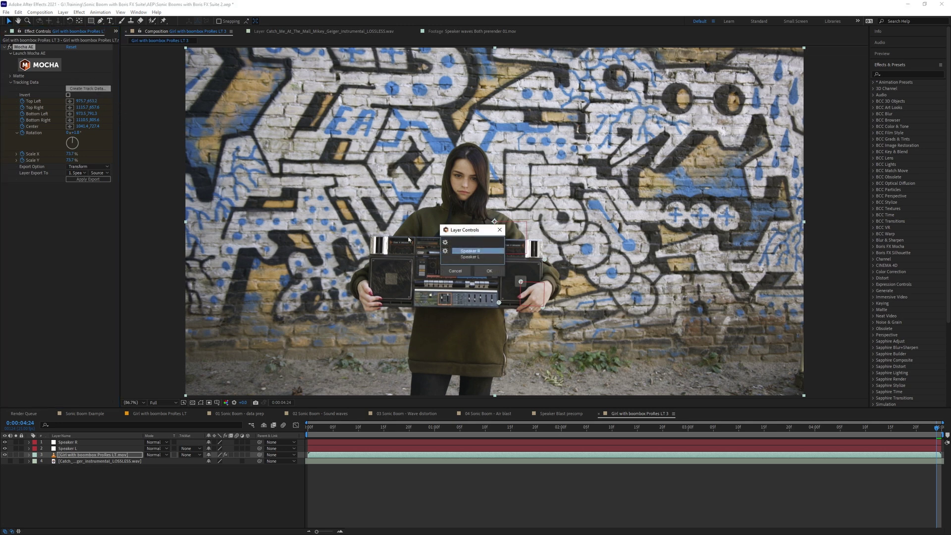
pyautogui.click(489, 271)
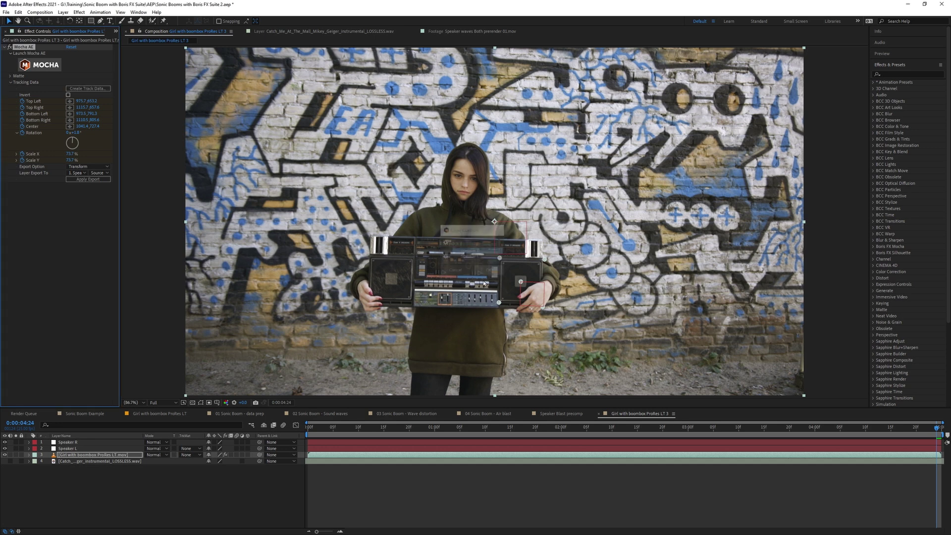
pyautogui.click(78, 172)
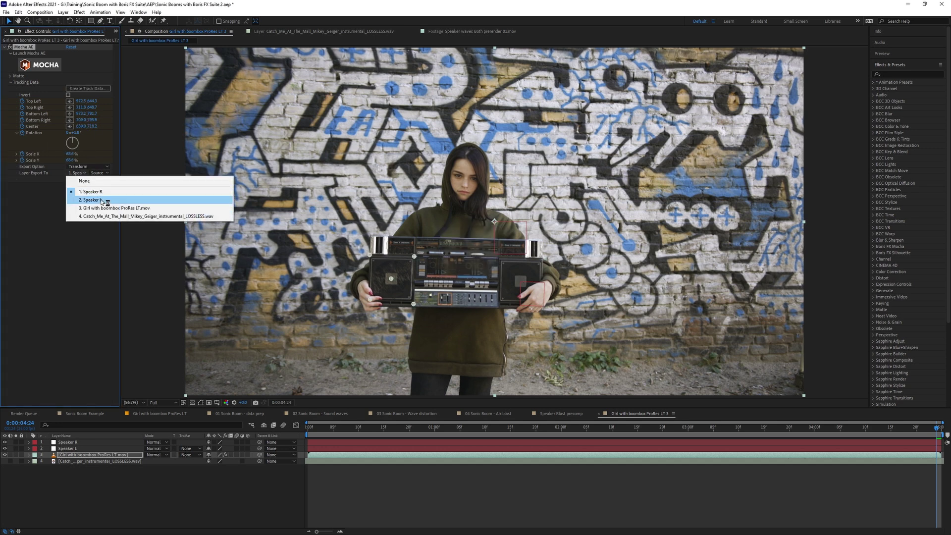
pyautogui.click(103, 201)
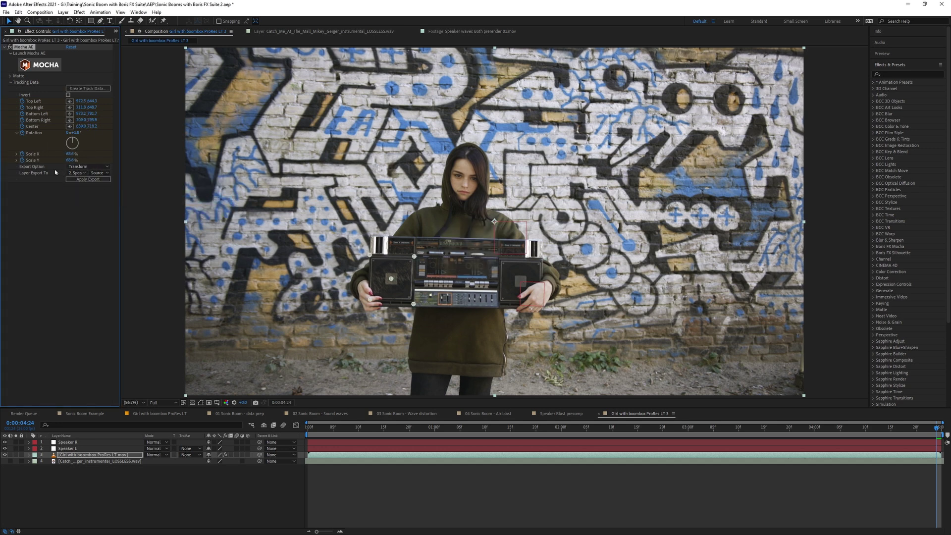
pyautogui.click(77, 173)
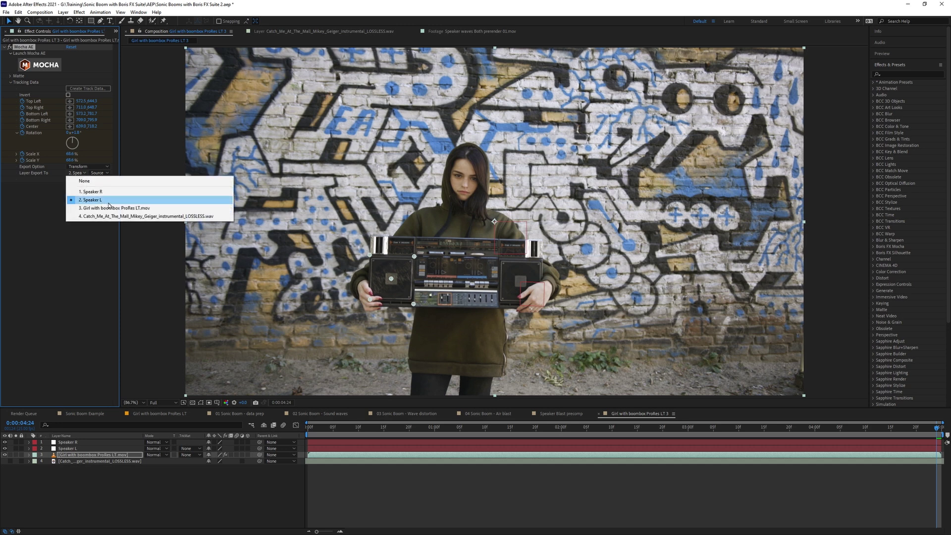
pyautogui.click(109, 200)
pyautogui.click(93, 183)
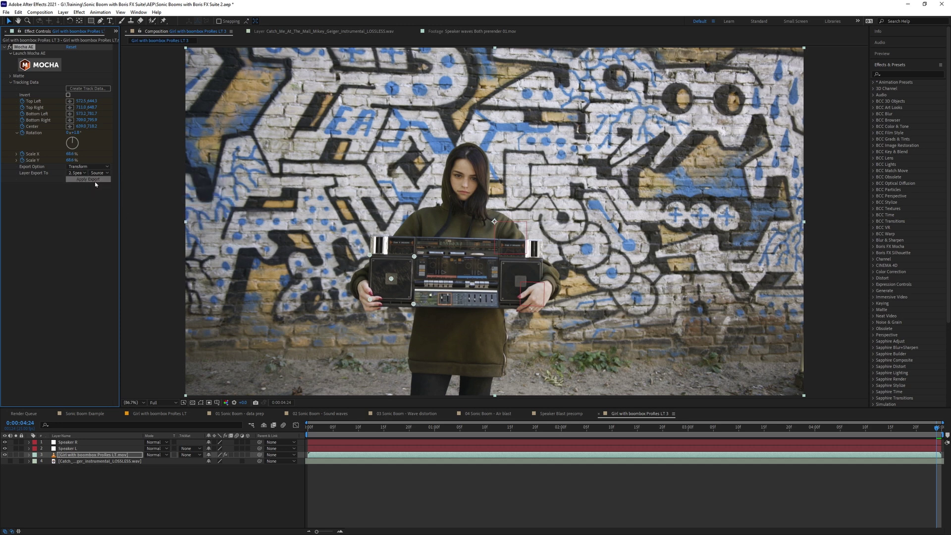
pyautogui.moveTo(326, 430)
pyautogui.mouseDown()
pyautogui.moveTo(622, 429)
pyautogui.moveTo(579, 430)
pyautogui.moveTo(602, 429)
pyautogui.mouseUp()
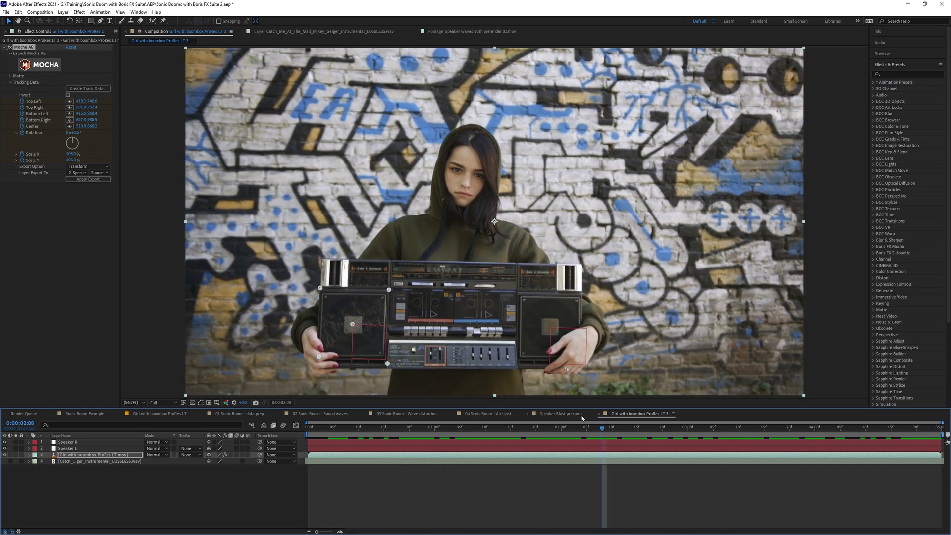
# Move the Speaker R and Speaker L nulls below the footage and audio, and hide them
pyautogui.click(68, 449)
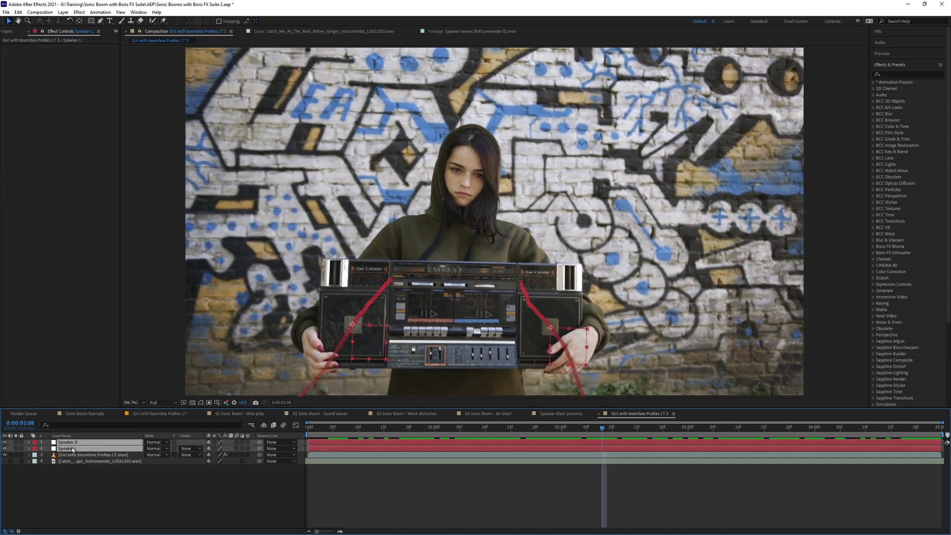
pyautogui.moveTo(68, 448); pyautogui.dragTo(65, 464)
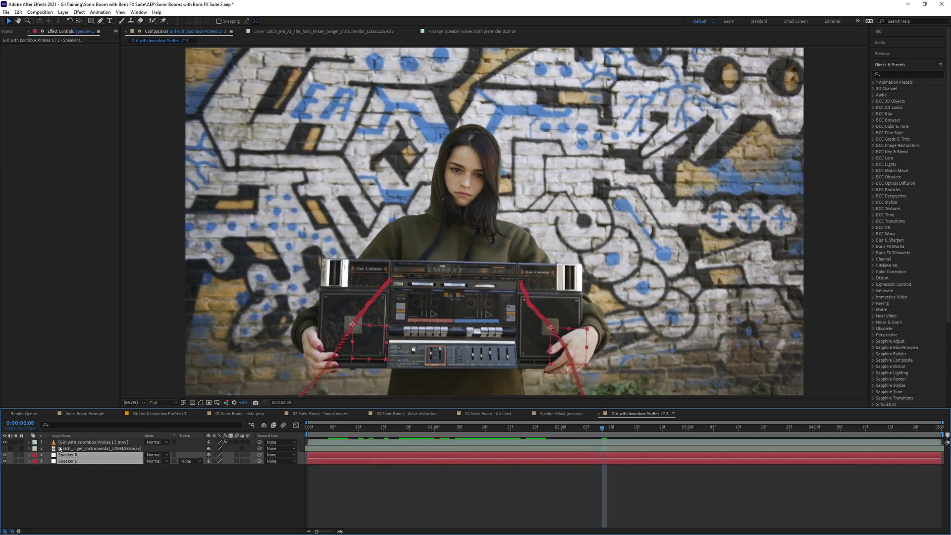
pyautogui.click(4, 455)
pyautogui.click(5, 461)
# Add a new null object above the footage and name it Music Data
pyautogui.click(93, 442)
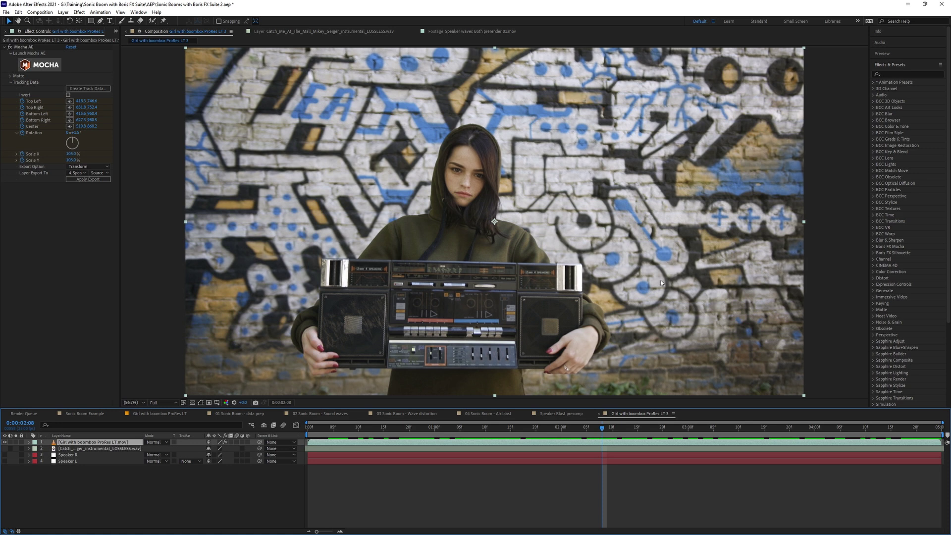
pyautogui.click(40, 12)
pyautogui.moveTo(74, 21)
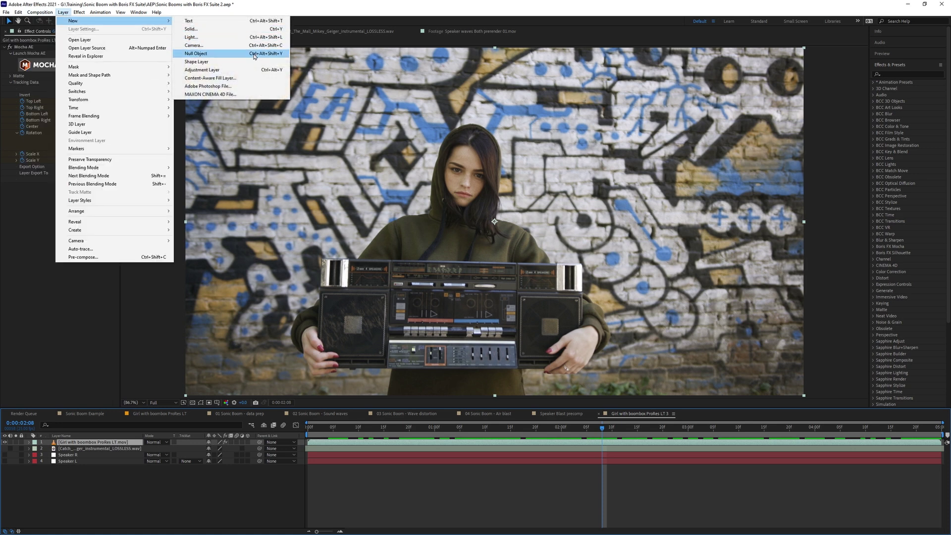
pyautogui.click(197, 54)
pyautogui.press('Return')
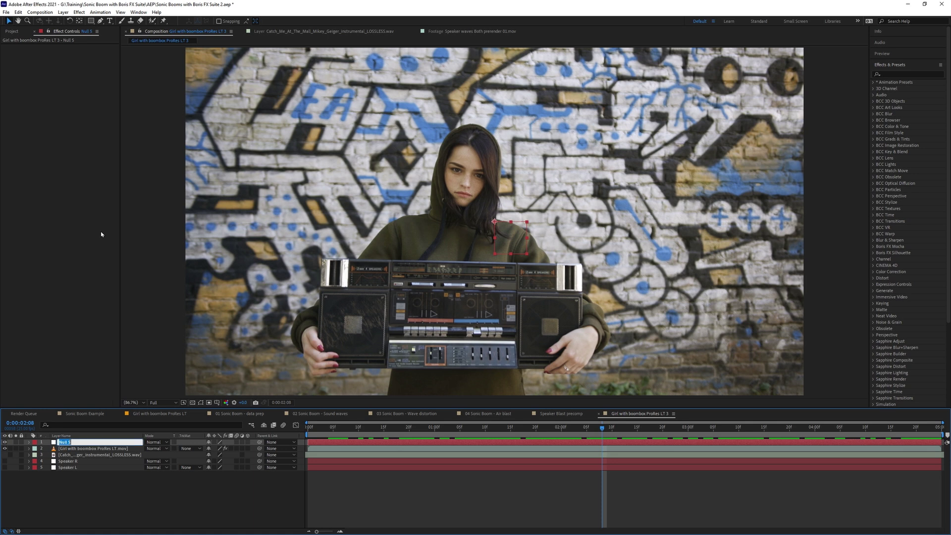
pyautogui.write('Music D')
pyautogui.write('ata')
pyautogui.press('Return')
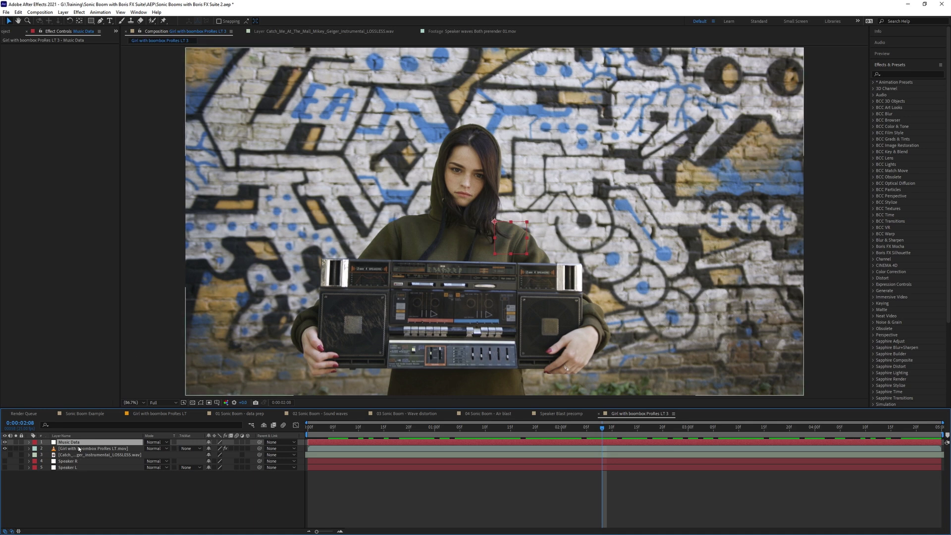
pyautogui.click(82, 449)
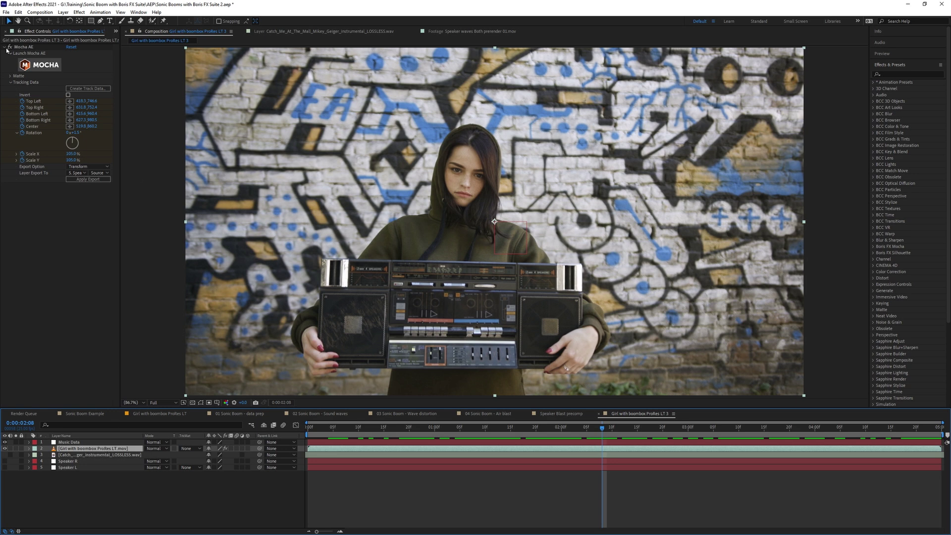
# Add BCC Beat Reactor to the footage with Catch_Me audio as host, then move Music Data to layer 3
pyautogui.press('`')
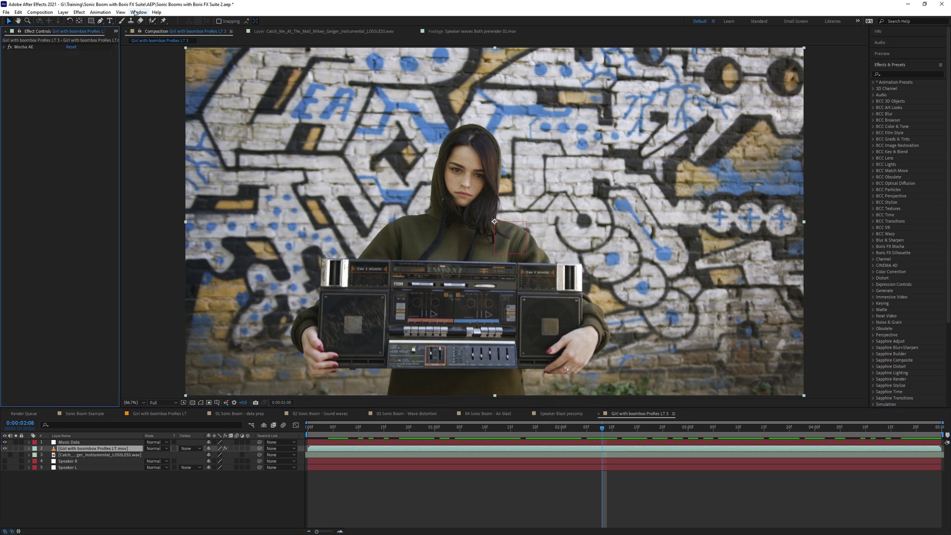
pyautogui.click(78, 12)
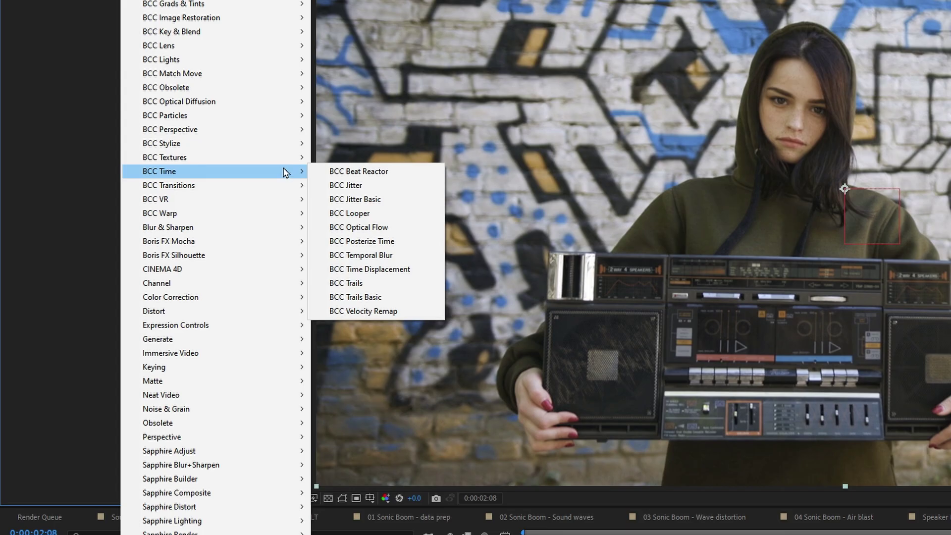
pyautogui.moveTo(216, 171)
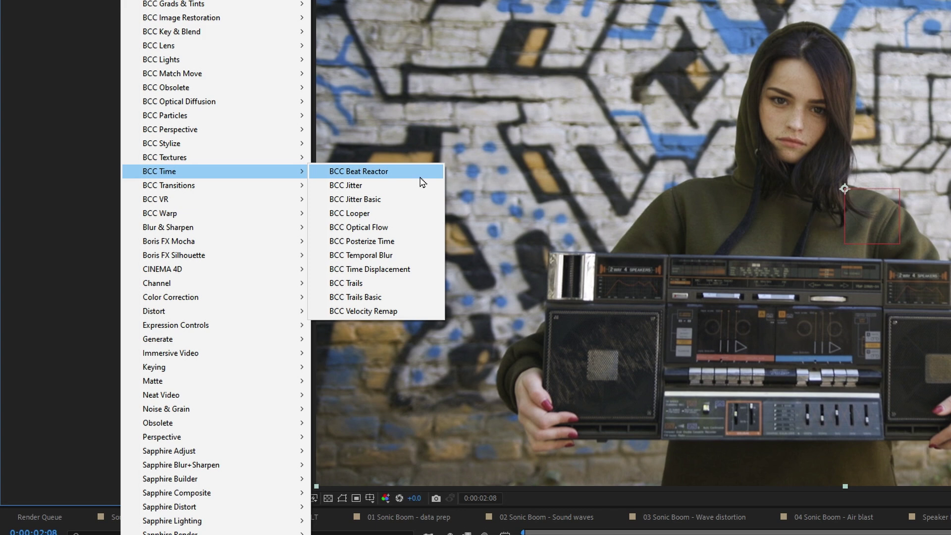
pyautogui.click(422, 175)
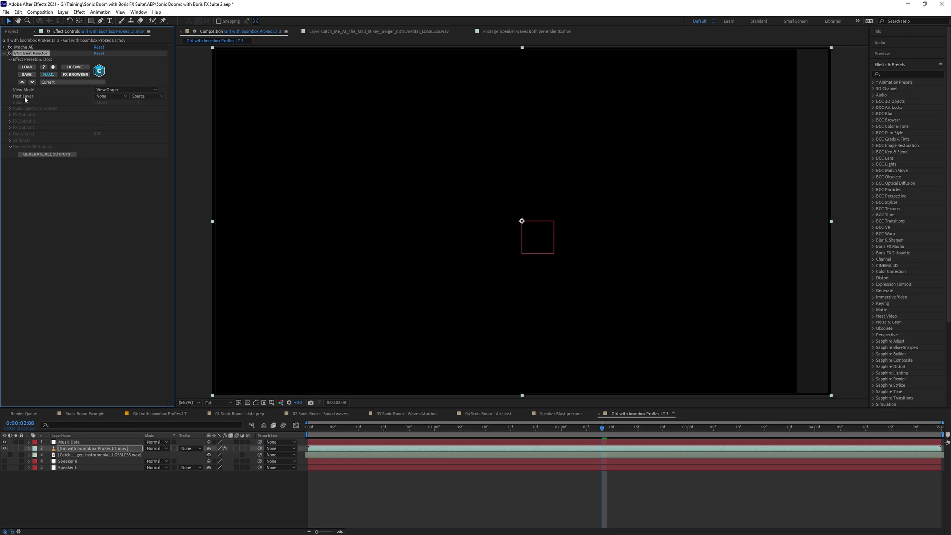
pyautogui.click(104, 96)
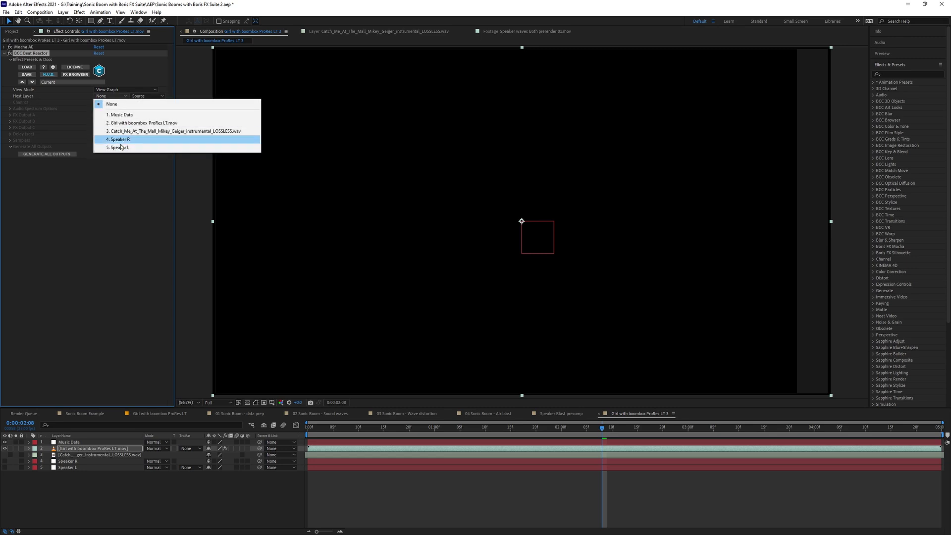
pyautogui.click(141, 132)
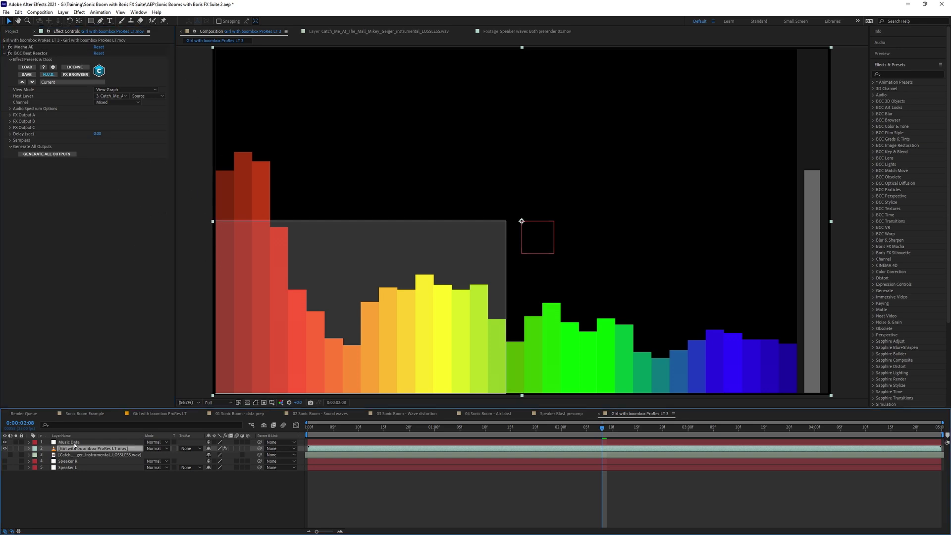
pyautogui.moveTo(71, 442); pyautogui.dragTo(75, 458)
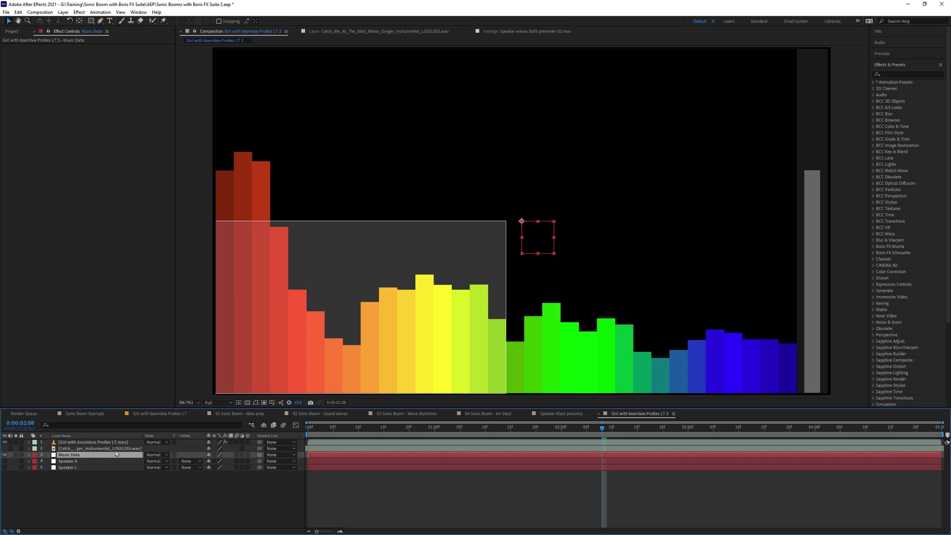
# Set Beat Reactor's View Mode to Graph over Layer and preview the spectrum against the music
pyautogui.click(80, 442)
pyautogui.click(126, 89)
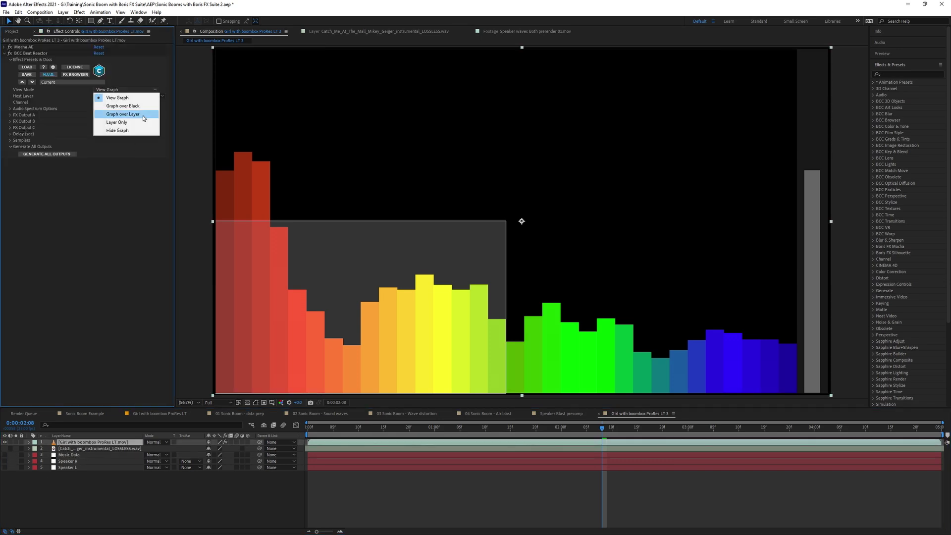
pyautogui.click(122, 114)
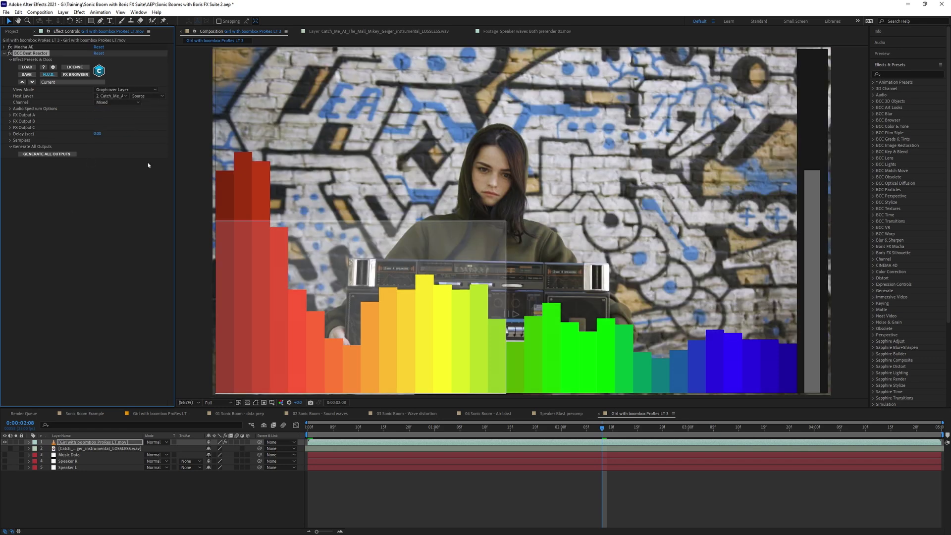
pyautogui.press('space')
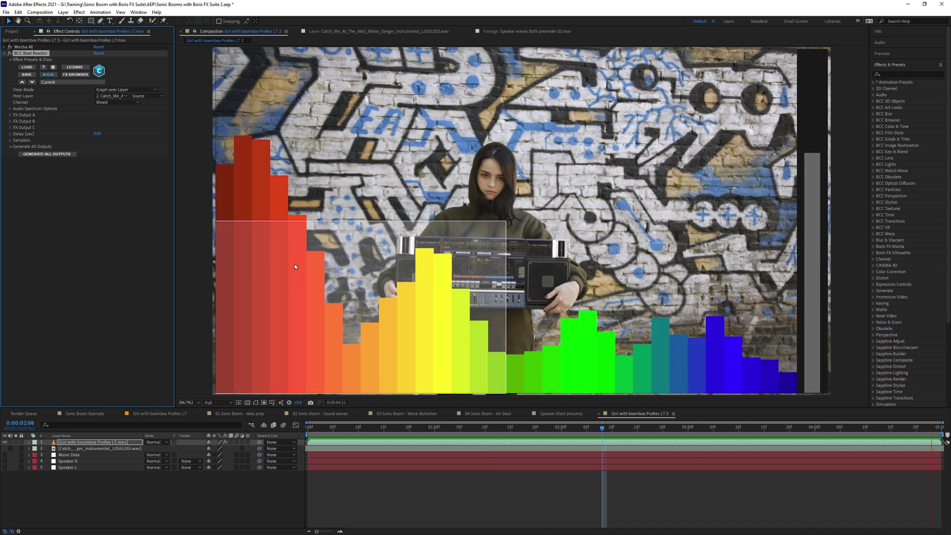
pyautogui.click(378, 429)
pyautogui.press('space')
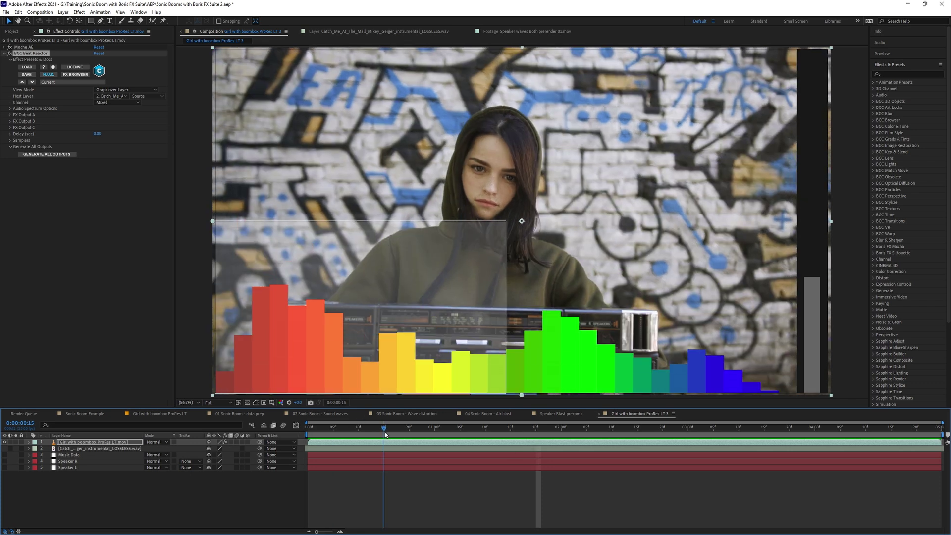
pyautogui.click(375, 428)
pyautogui.moveTo(375, 429); pyautogui.dragTo(429, 434)
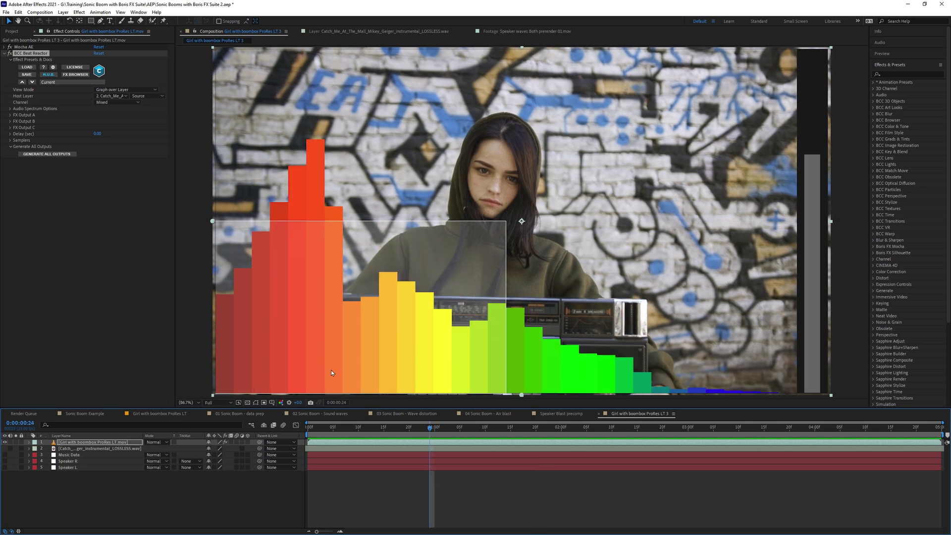
# Turn on the music track's audio and preview the footage to around three seconds
pyautogui.press('space')
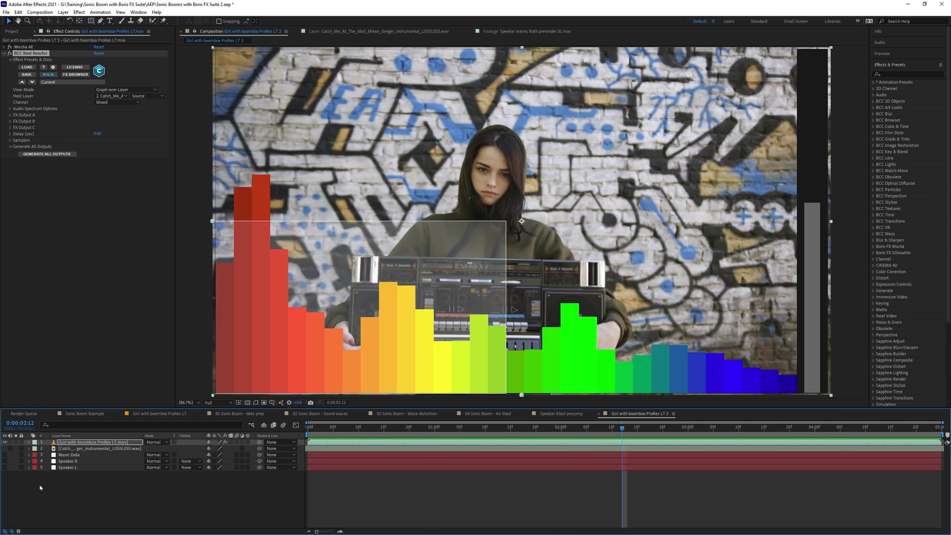
pyautogui.click(11, 450)
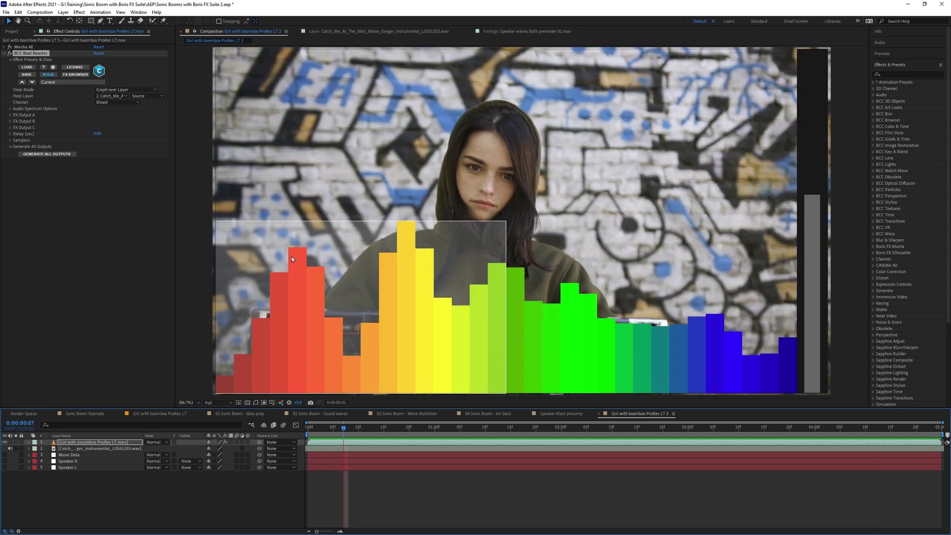
pyautogui.press('space')
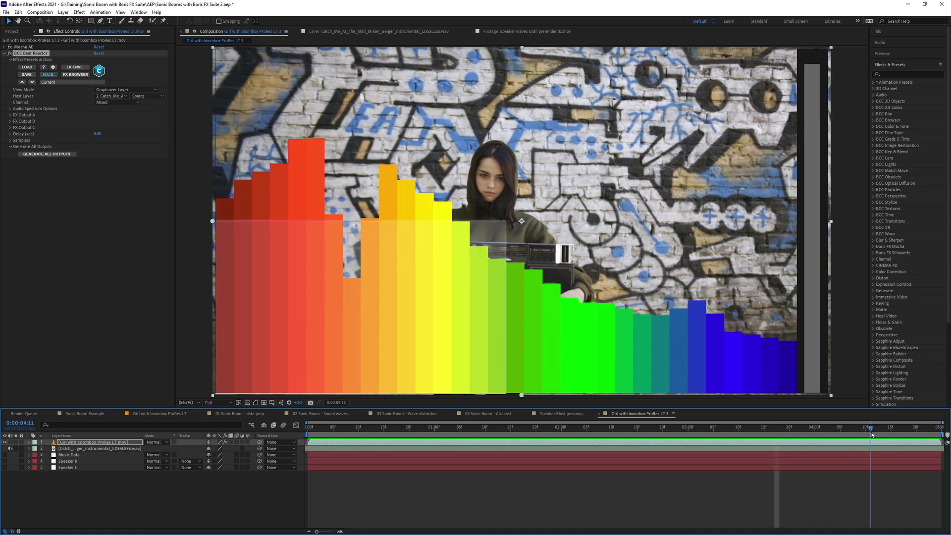
pyautogui.click(838, 428)
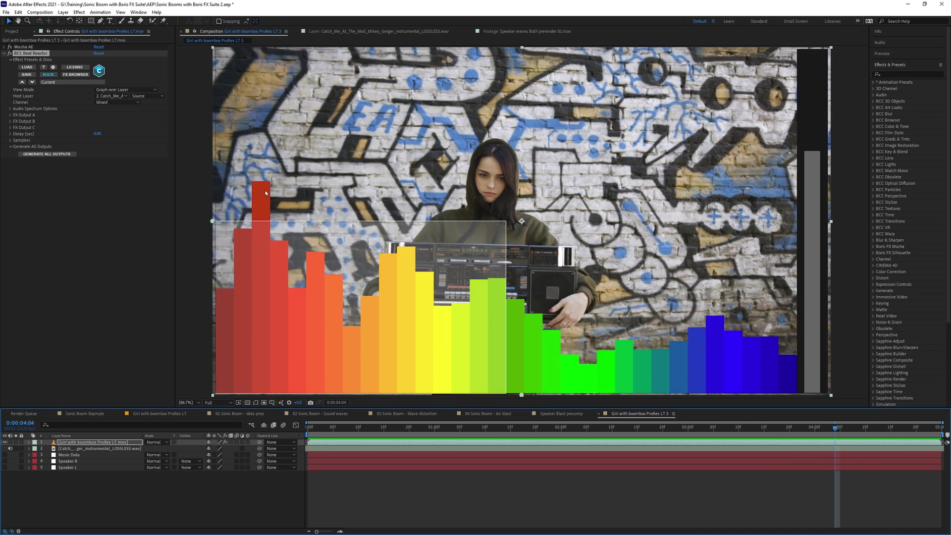
pyautogui.moveTo(824, 430)
pyautogui.mouseDown()
pyautogui.moveTo(728, 429)
pyautogui.moveTo(805, 430)
pyautogui.mouseUp()
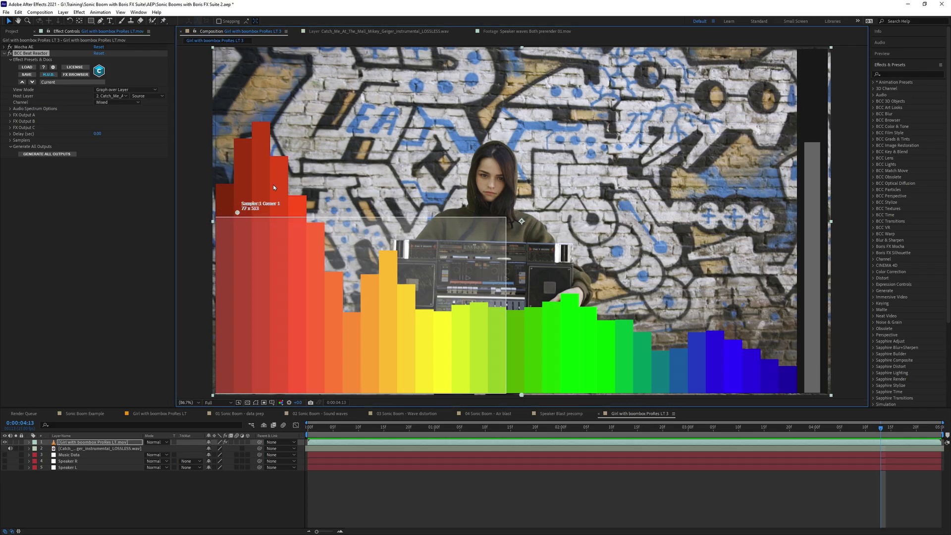
# Resize the Beat Reactor sampler to enclose only the low-frequency red bass bars
pyautogui.moveTo(216, 223); pyautogui.dragTo(275, 157)
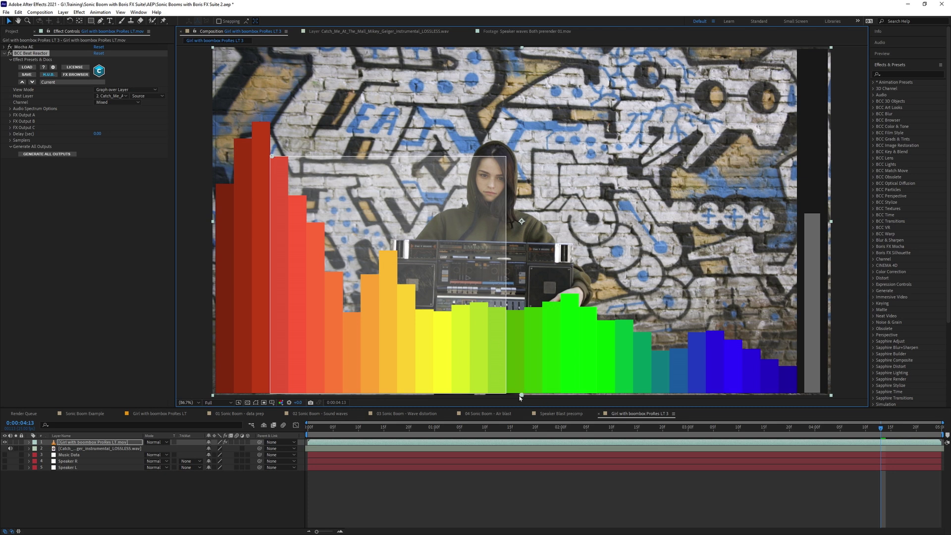
pyautogui.moveTo(522, 392); pyautogui.dragTo(296, 248)
pyautogui.moveTo(326, 280); pyautogui.dragTo(333, 286)
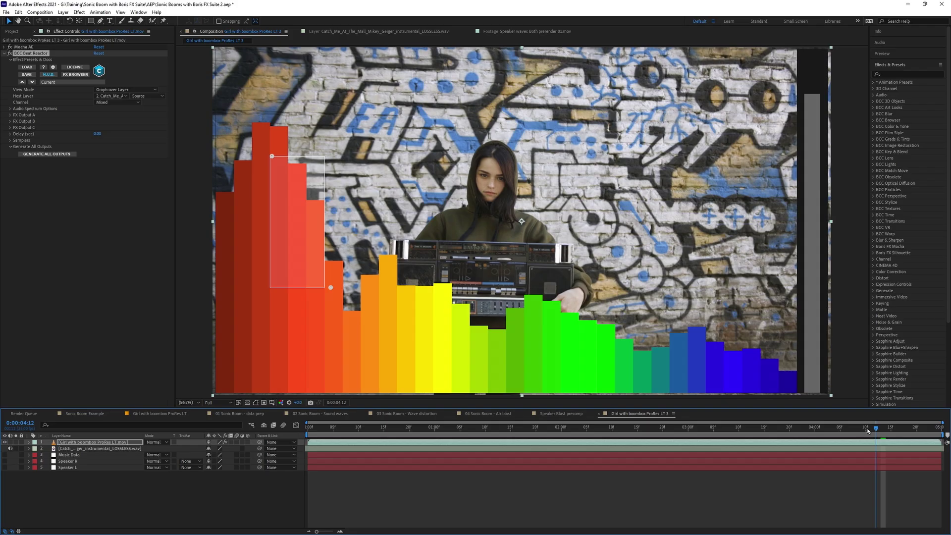
pyautogui.moveTo(801, 432); pyautogui.dragTo(388, 430)
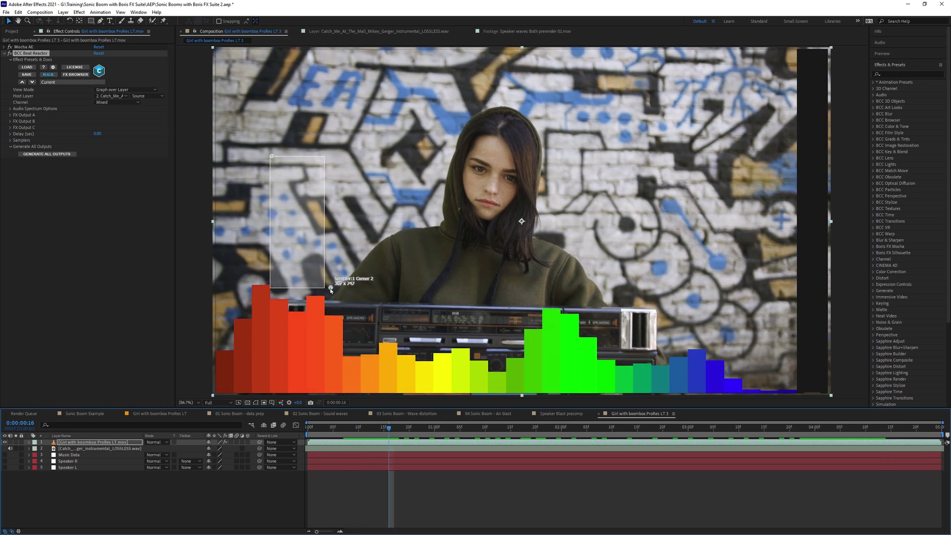
pyautogui.moveTo(332, 290); pyautogui.dragTo(333, 312)
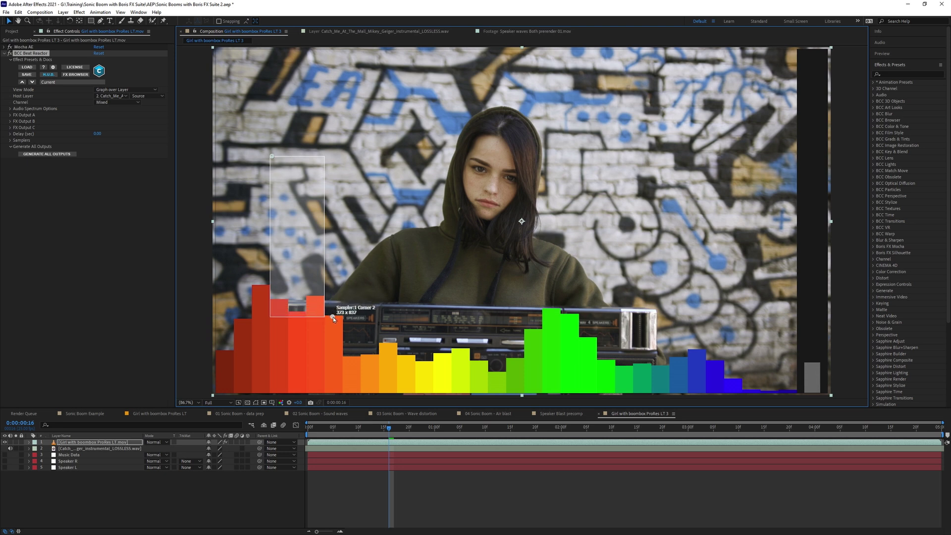
pyautogui.moveTo(333, 314); pyautogui.dragTo(334, 327)
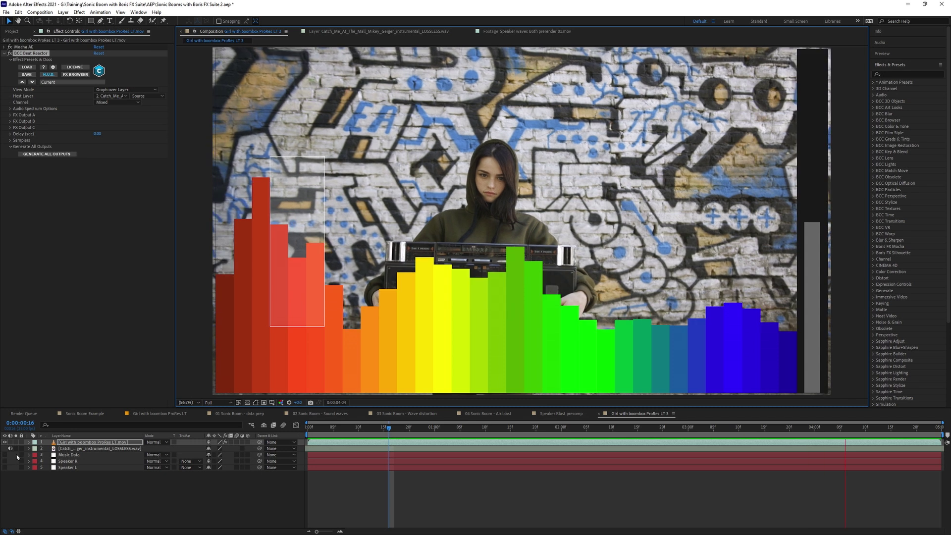
# Replay the spectrum animation preview, then expand FX Output A in Beat Reactor
pyautogui.press('space')
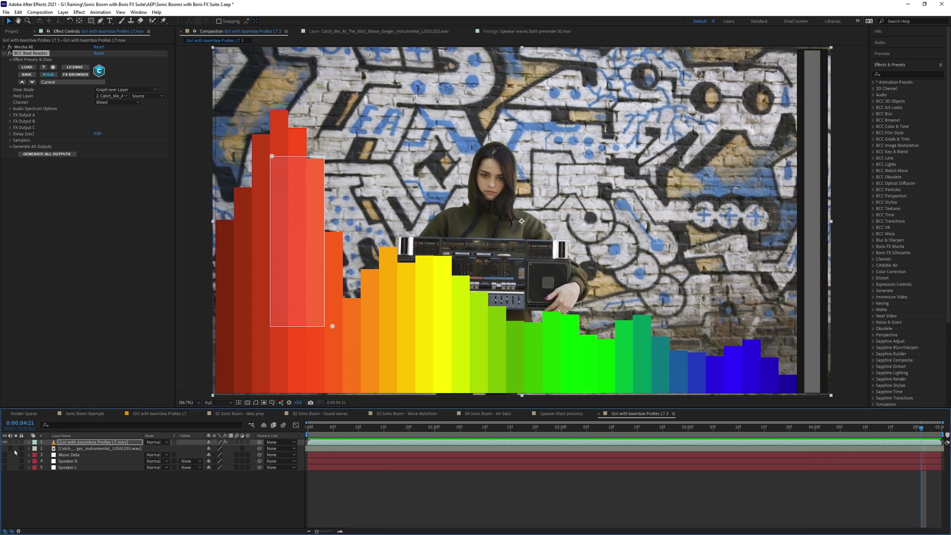
pyautogui.press('space')
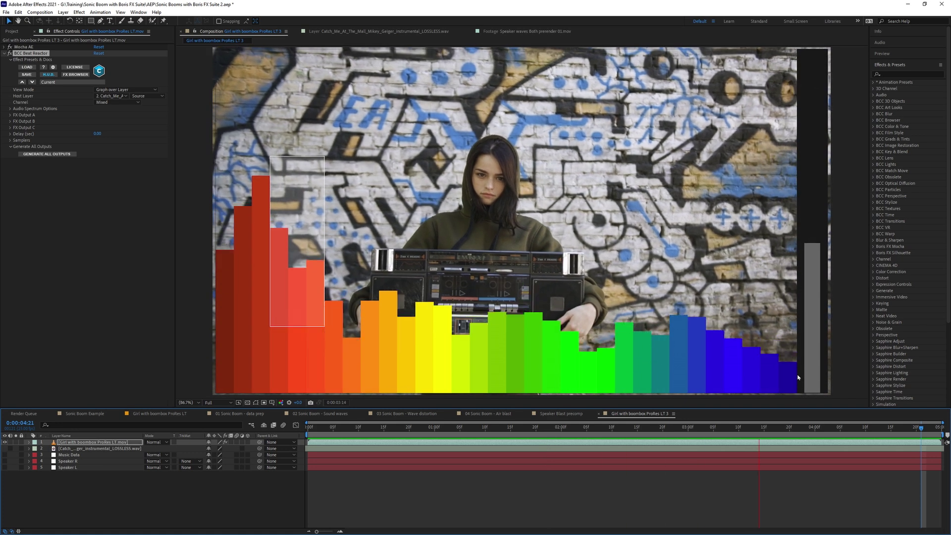
pyautogui.click(11, 116)
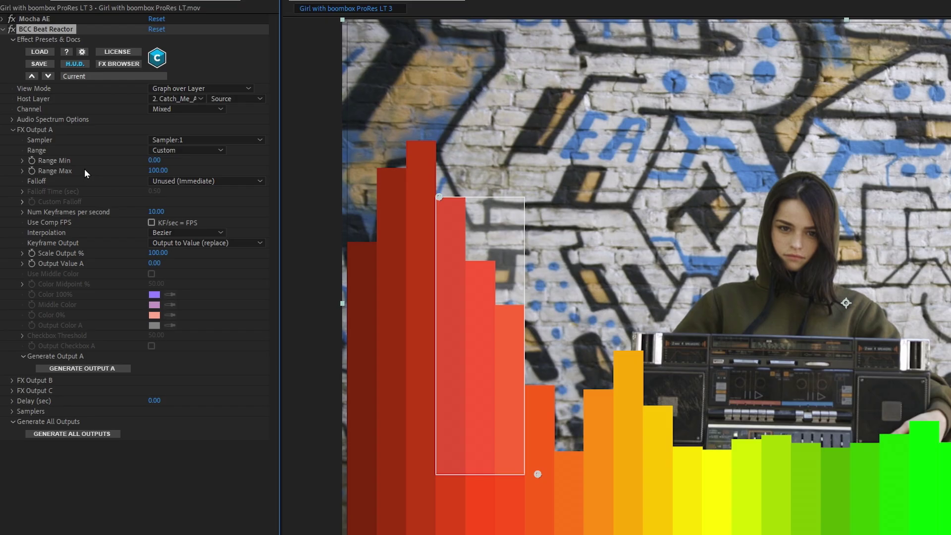
# Set Output A's Falloff to Quadradic Soft and stop the preview
pyautogui.click(178, 182)
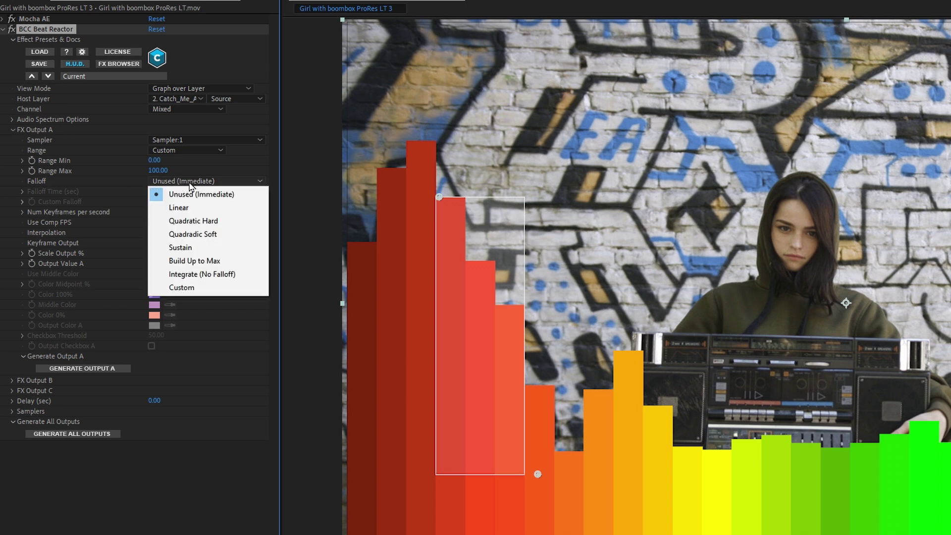
pyautogui.click(233, 234)
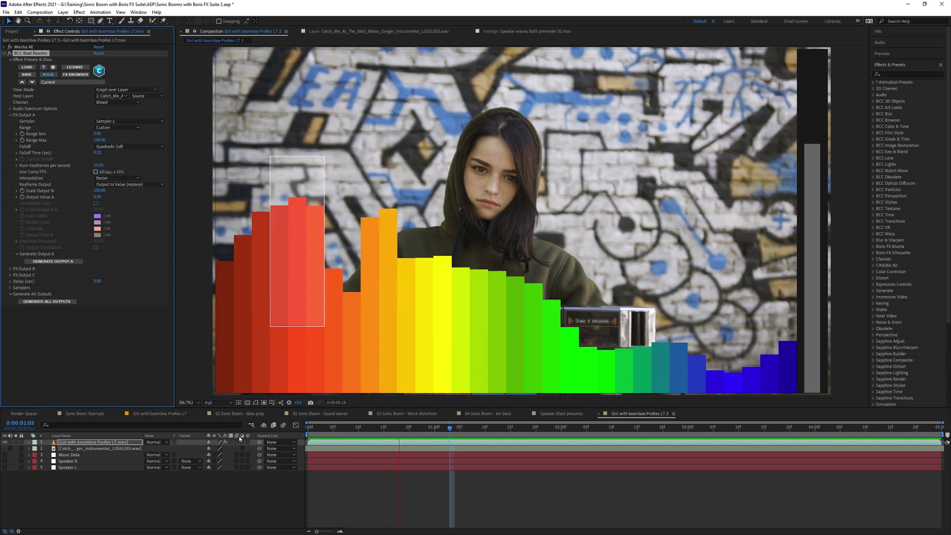
pyautogui.press('space')
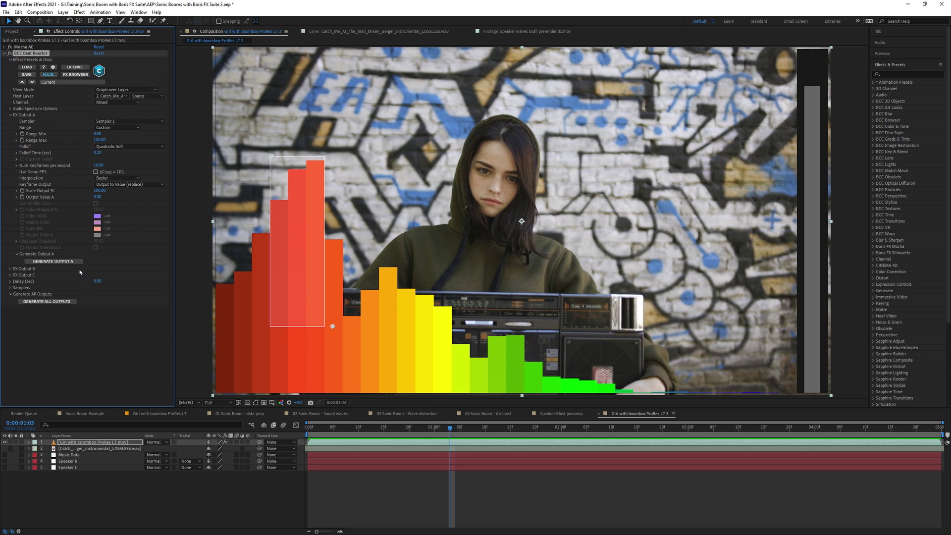
# Generate Output A keyframes, dismiss the Continuum confirmation, and reveal them on the boombox layer with U
pyautogui.click(65, 262)
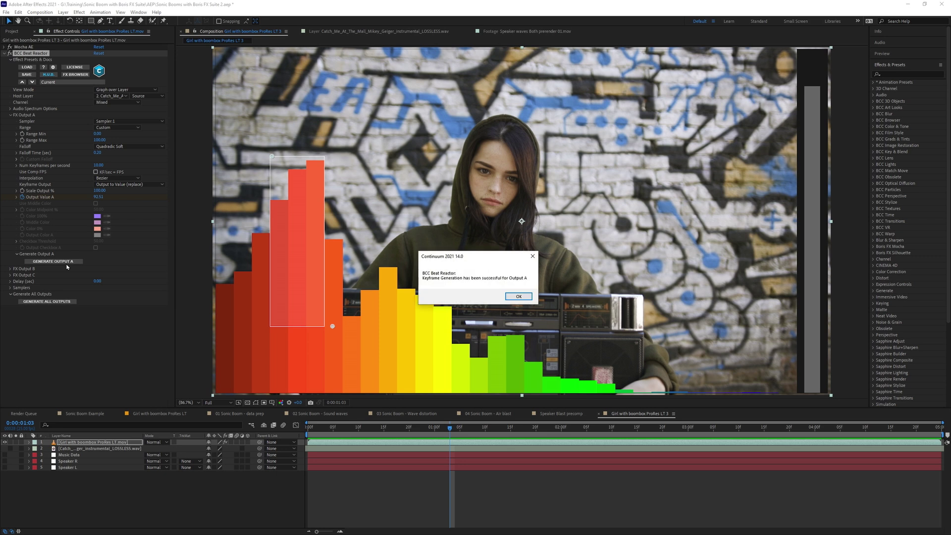
pyautogui.click(527, 300)
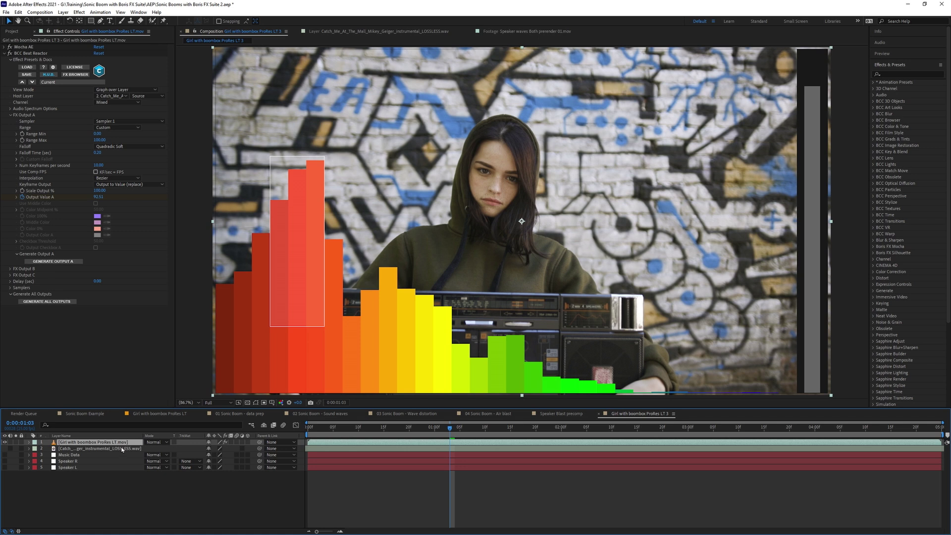
pyautogui.press('u')
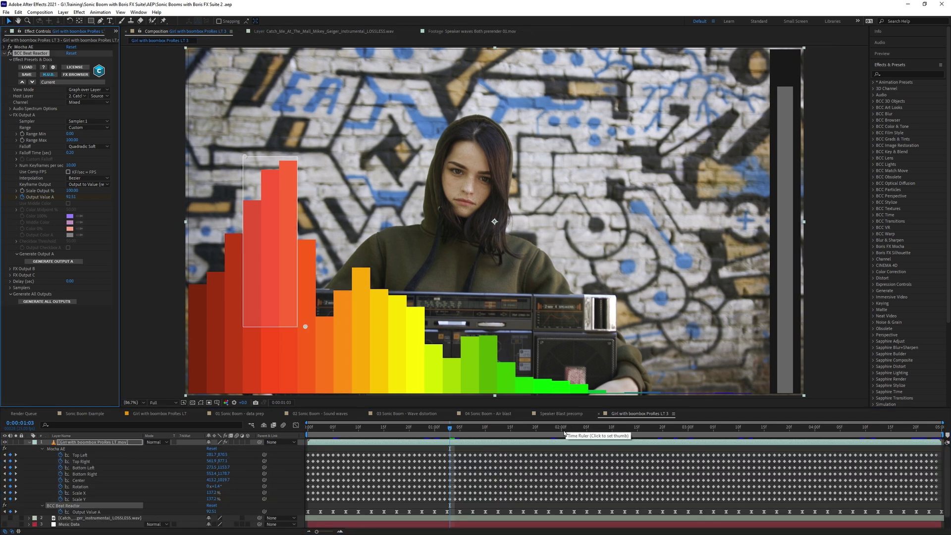
pyautogui.moveTo(565, 430)
pyautogui.mouseDown()
pyautogui.moveTo(890, 430)
pyautogui.moveTo(520, 429)
pyautogui.mouseUp()
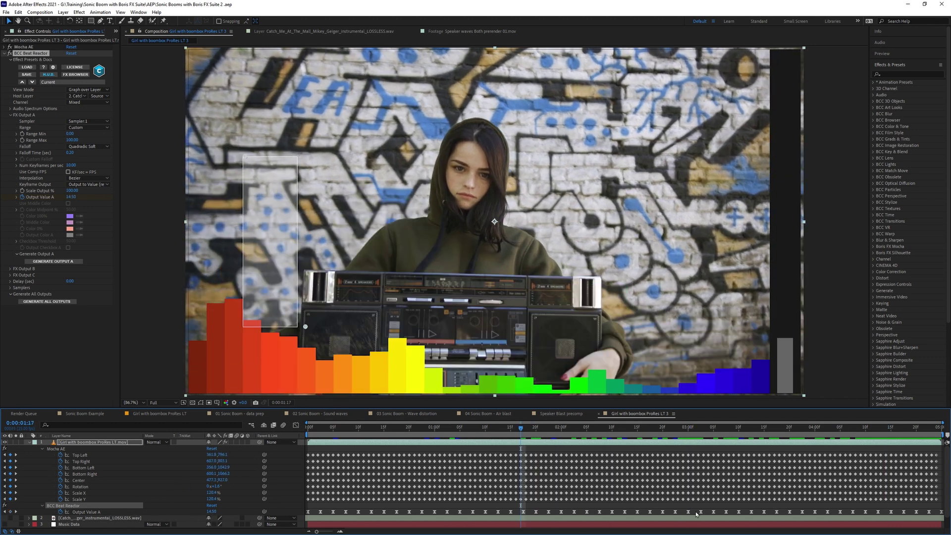
pyautogui.press('Home')
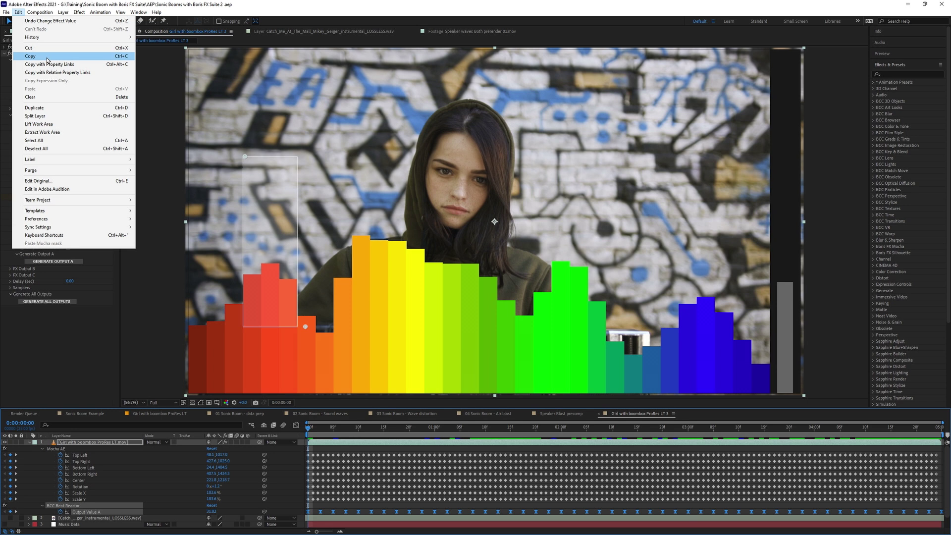
# Copy the Output Value A keyframes and paste them onto a new Slider Control on Music Data
pyautogui.click(74, 58)
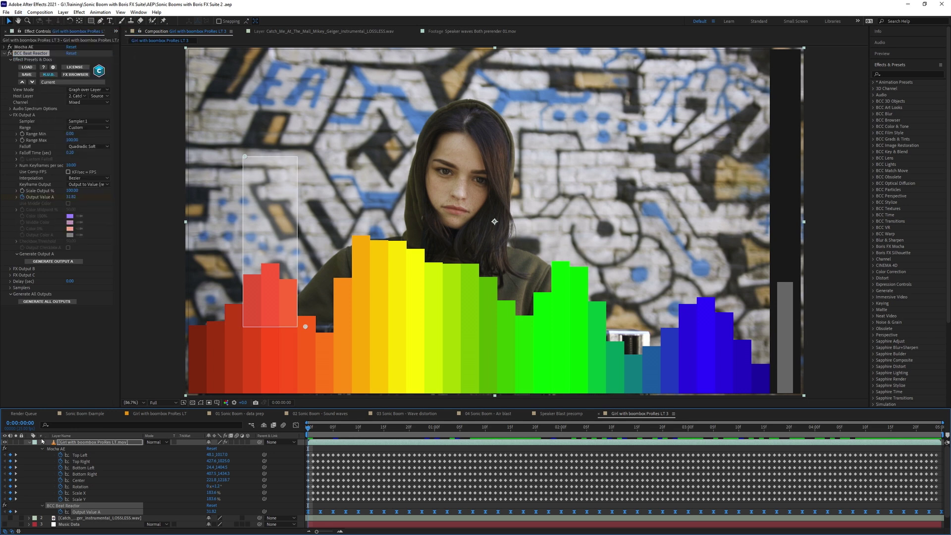
pyautogui.click(43, 449)
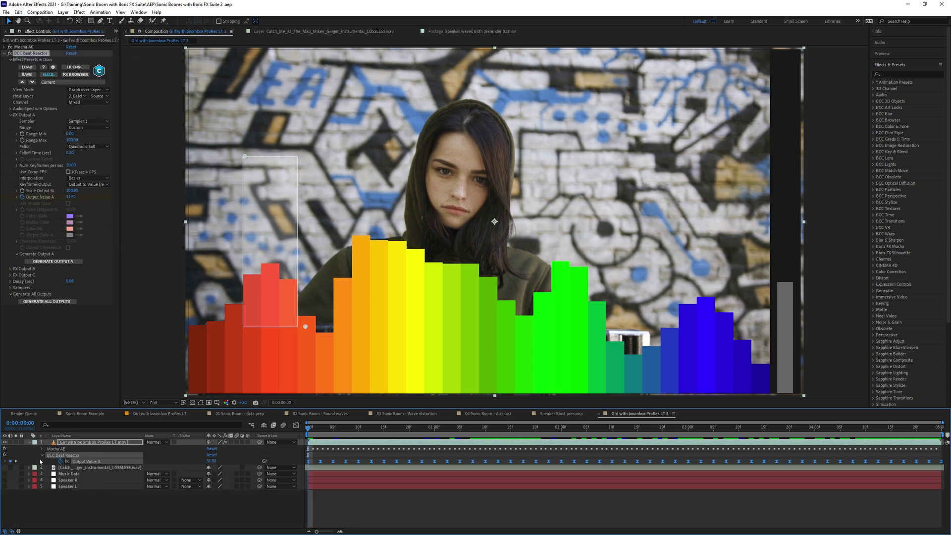
pyautogui.click(49, 442)
pyautogui.click(75, 455)
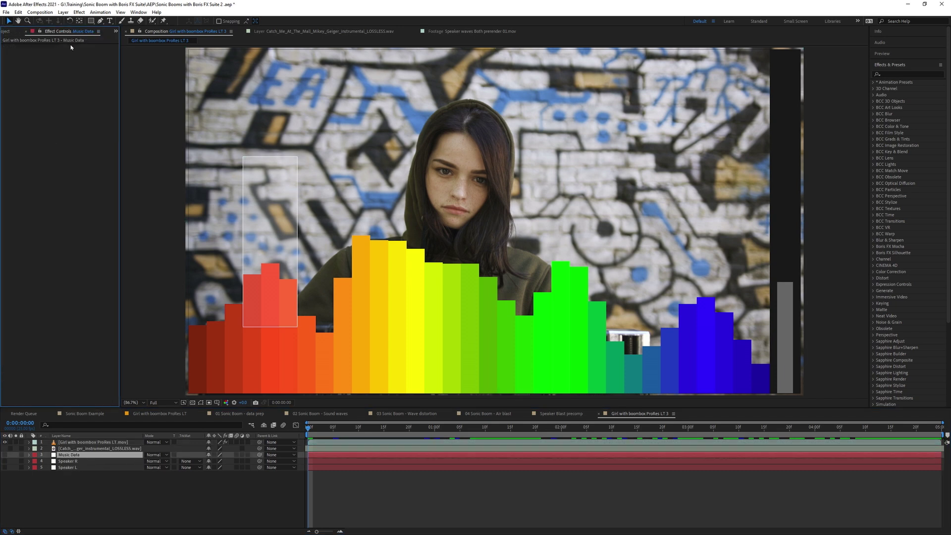
pyautogui.click(78, 13)
pyautogui.moveTo(104, 301)
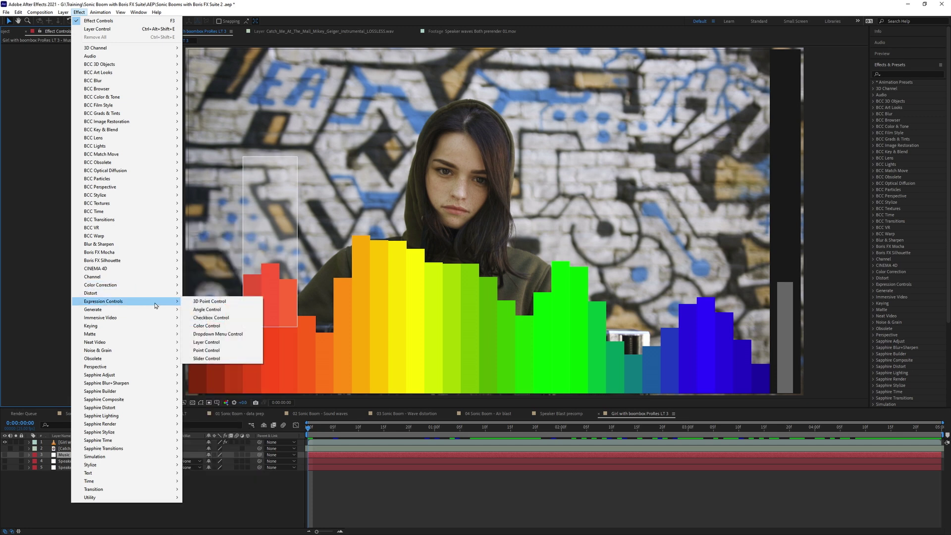
pyautogui.click(233, 360)
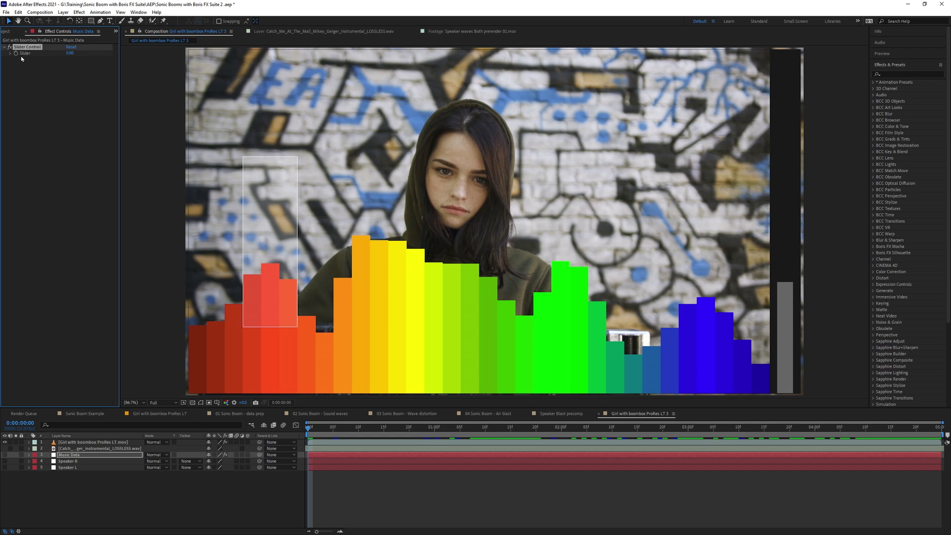
pyautogui.press('e')
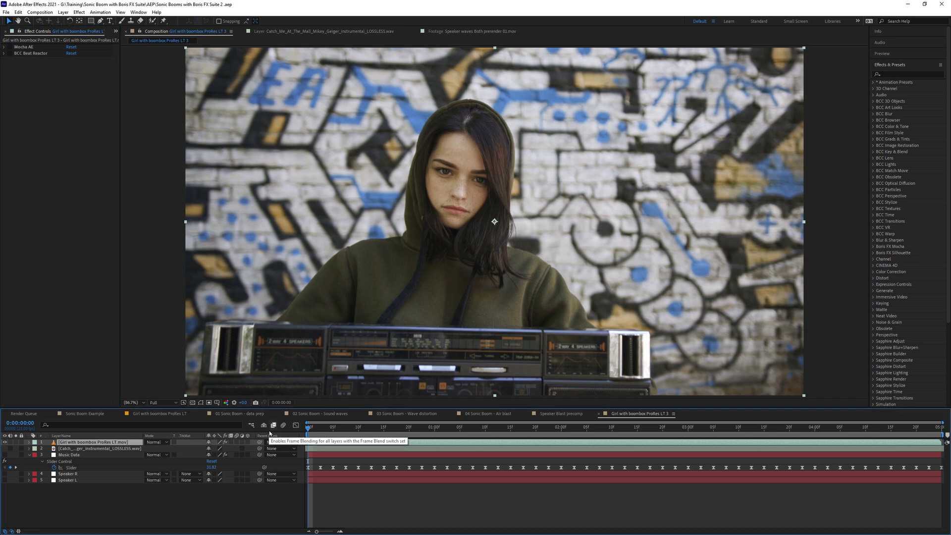
# Play the comp, then launch Mocha AE from the boombox layer's Effect Controls and close the splash screen
pyautogui.press('space')
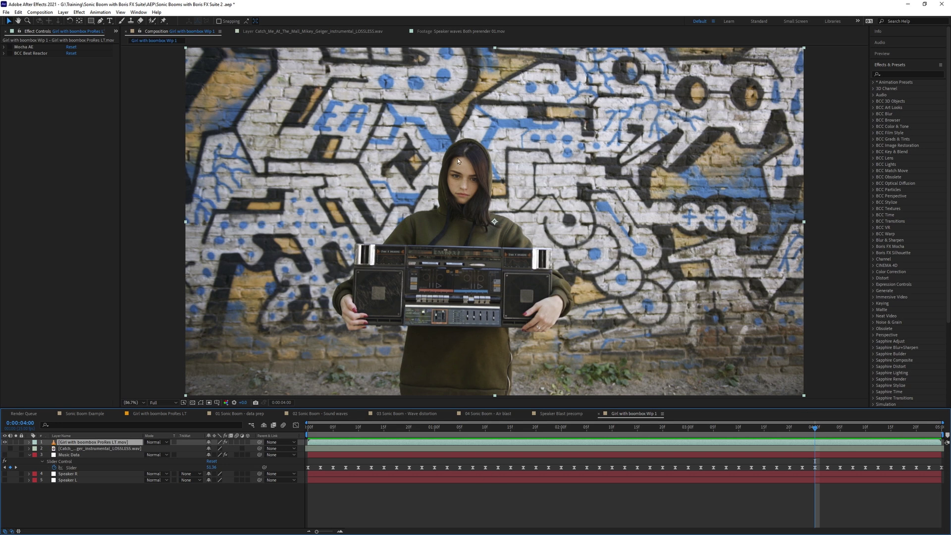
pyautogui.click(13, 47)
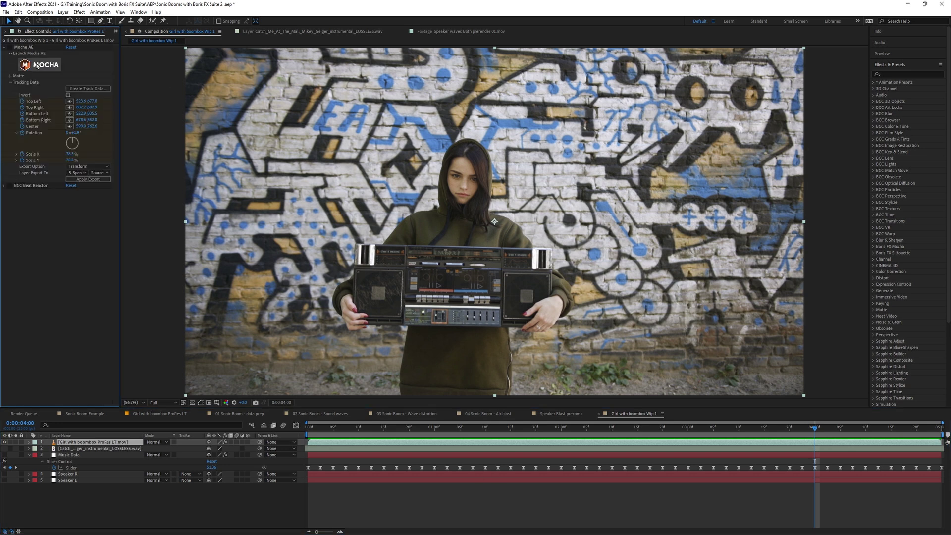
pyautogui.click(40, 65)
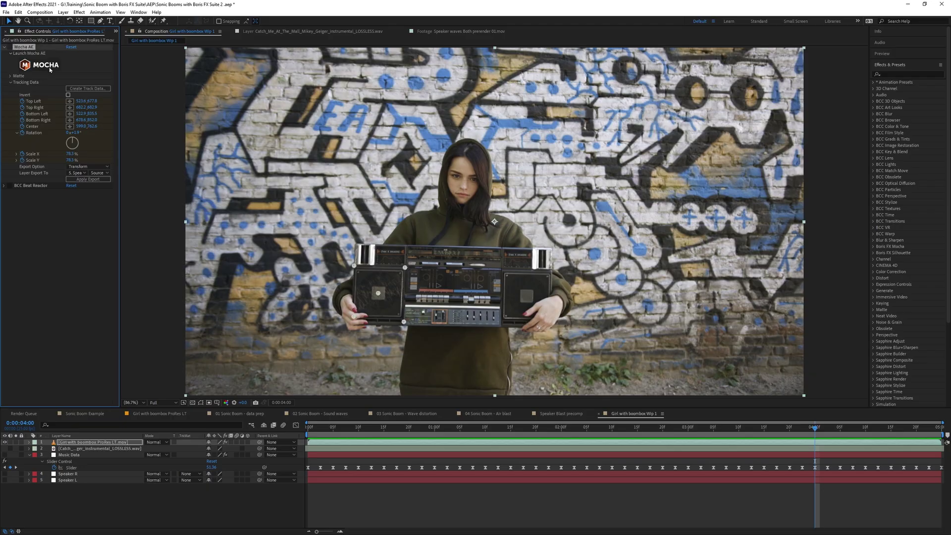
pyautogui.click(541, 301)
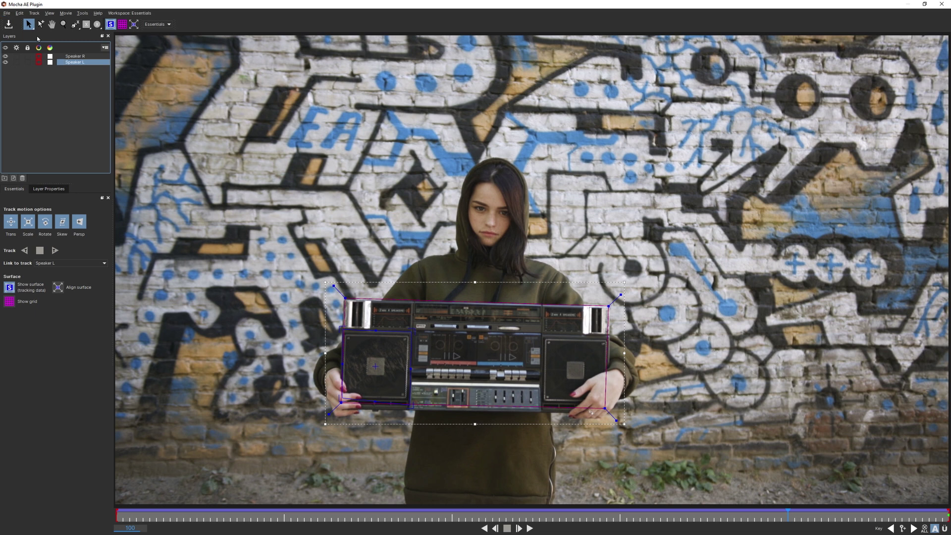
# Save the Mocha project as Boom.mocha in a newly created 'Mocha exports' folder
pyautogui.click(7, 13)
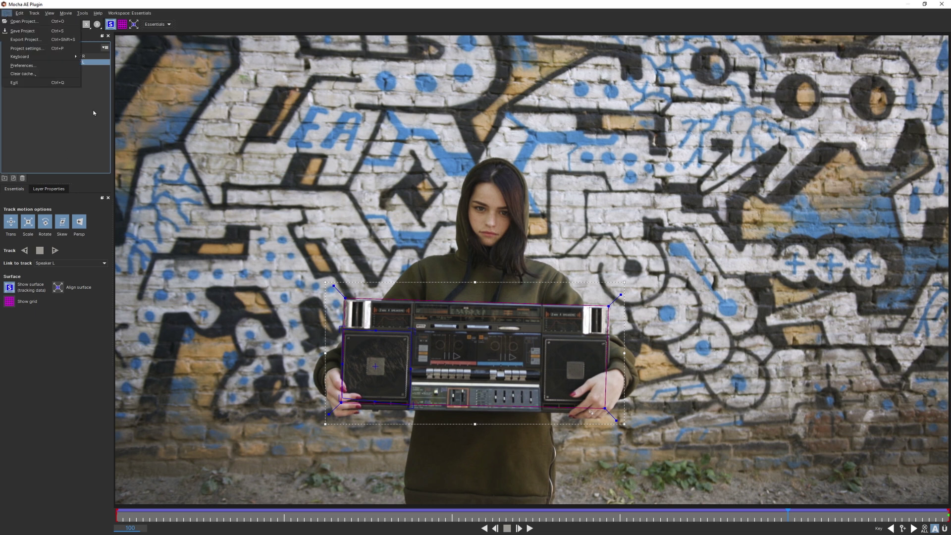
pyautogui.click(37, 41)
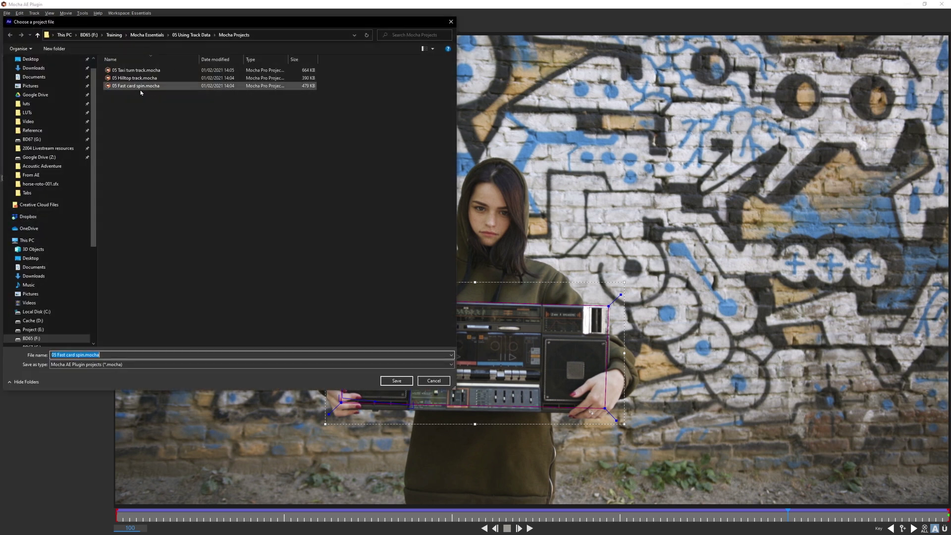
pyautogui.click(54, 48)
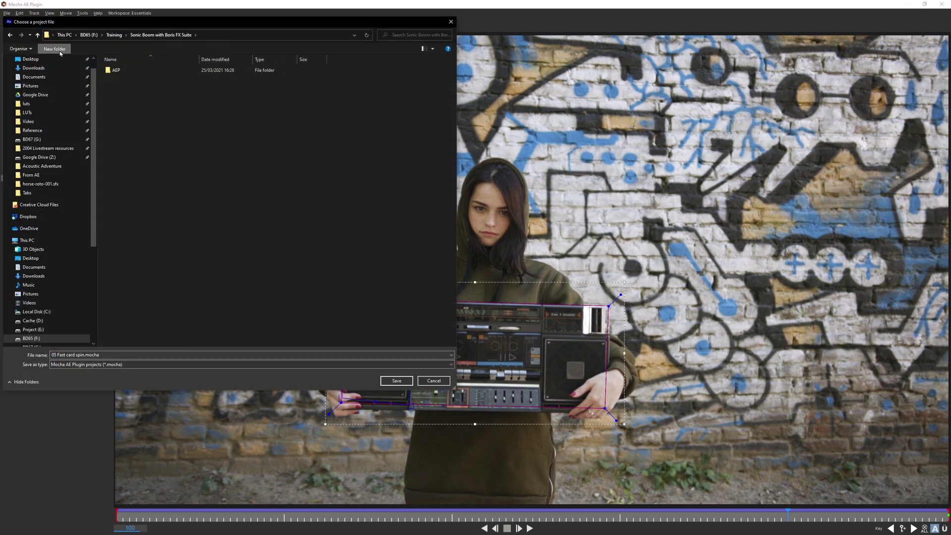
pyautogui.write('Mocha ex')
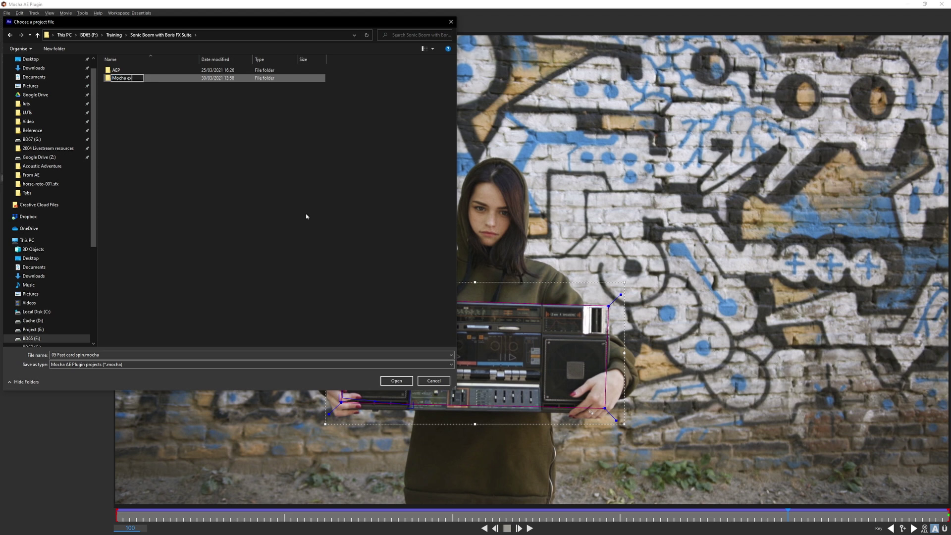
pyautogui.write('port')
pyautogui.press('Return')
pyautogui.doubleClick(142, 78)
pyautogui.write('Bom')
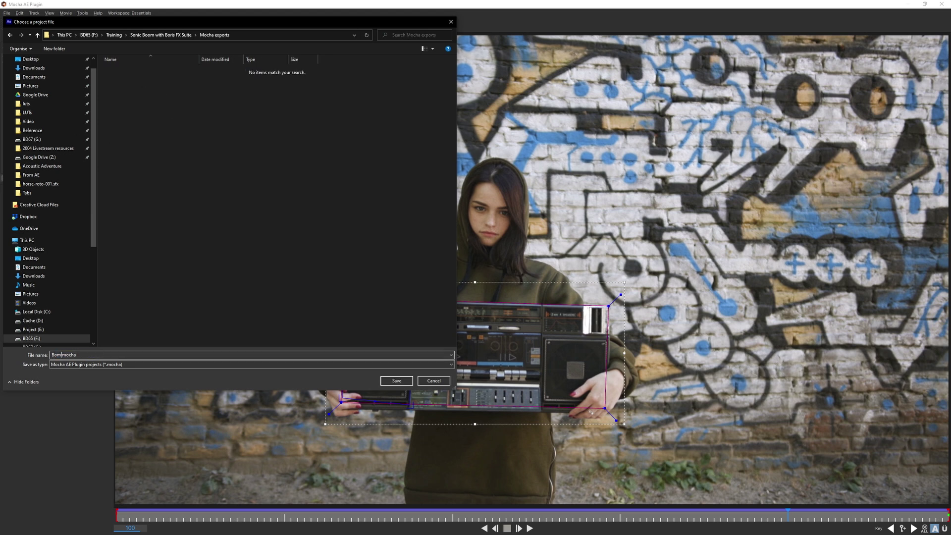
pyautogui.write('ombox.')
pyautogui.click(396, 381)
pyautogui.click(6, 13)
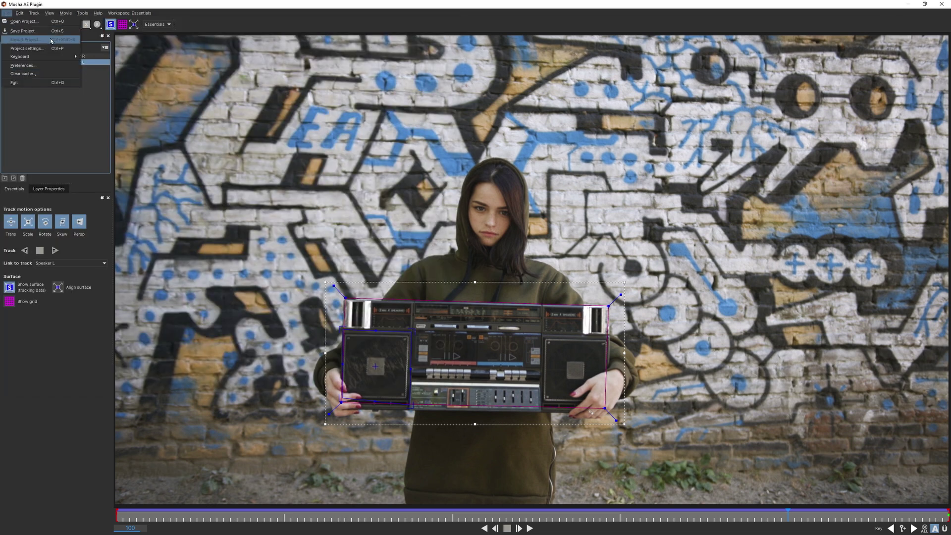
# Exit the Mocha AE plugin to return to the boombox comp in After Effects
pyautogui.click(37, 81)
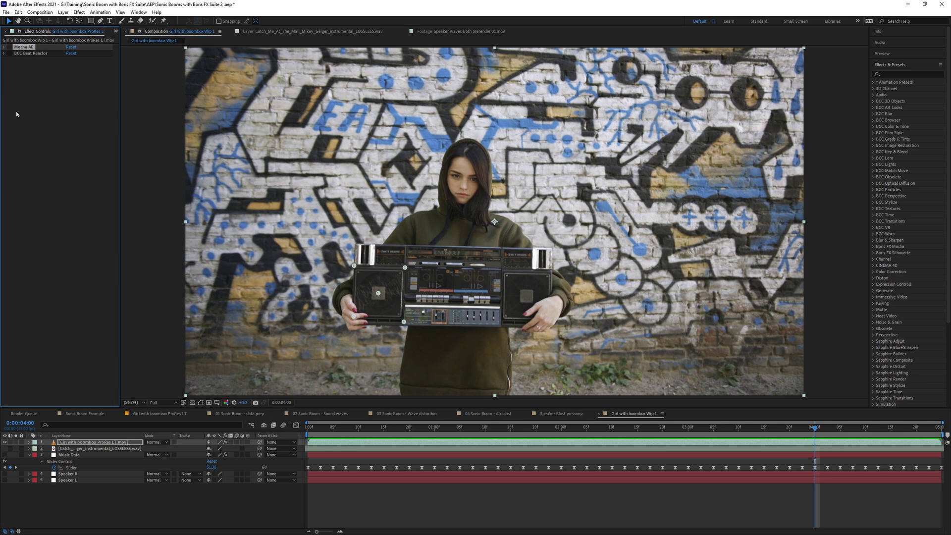